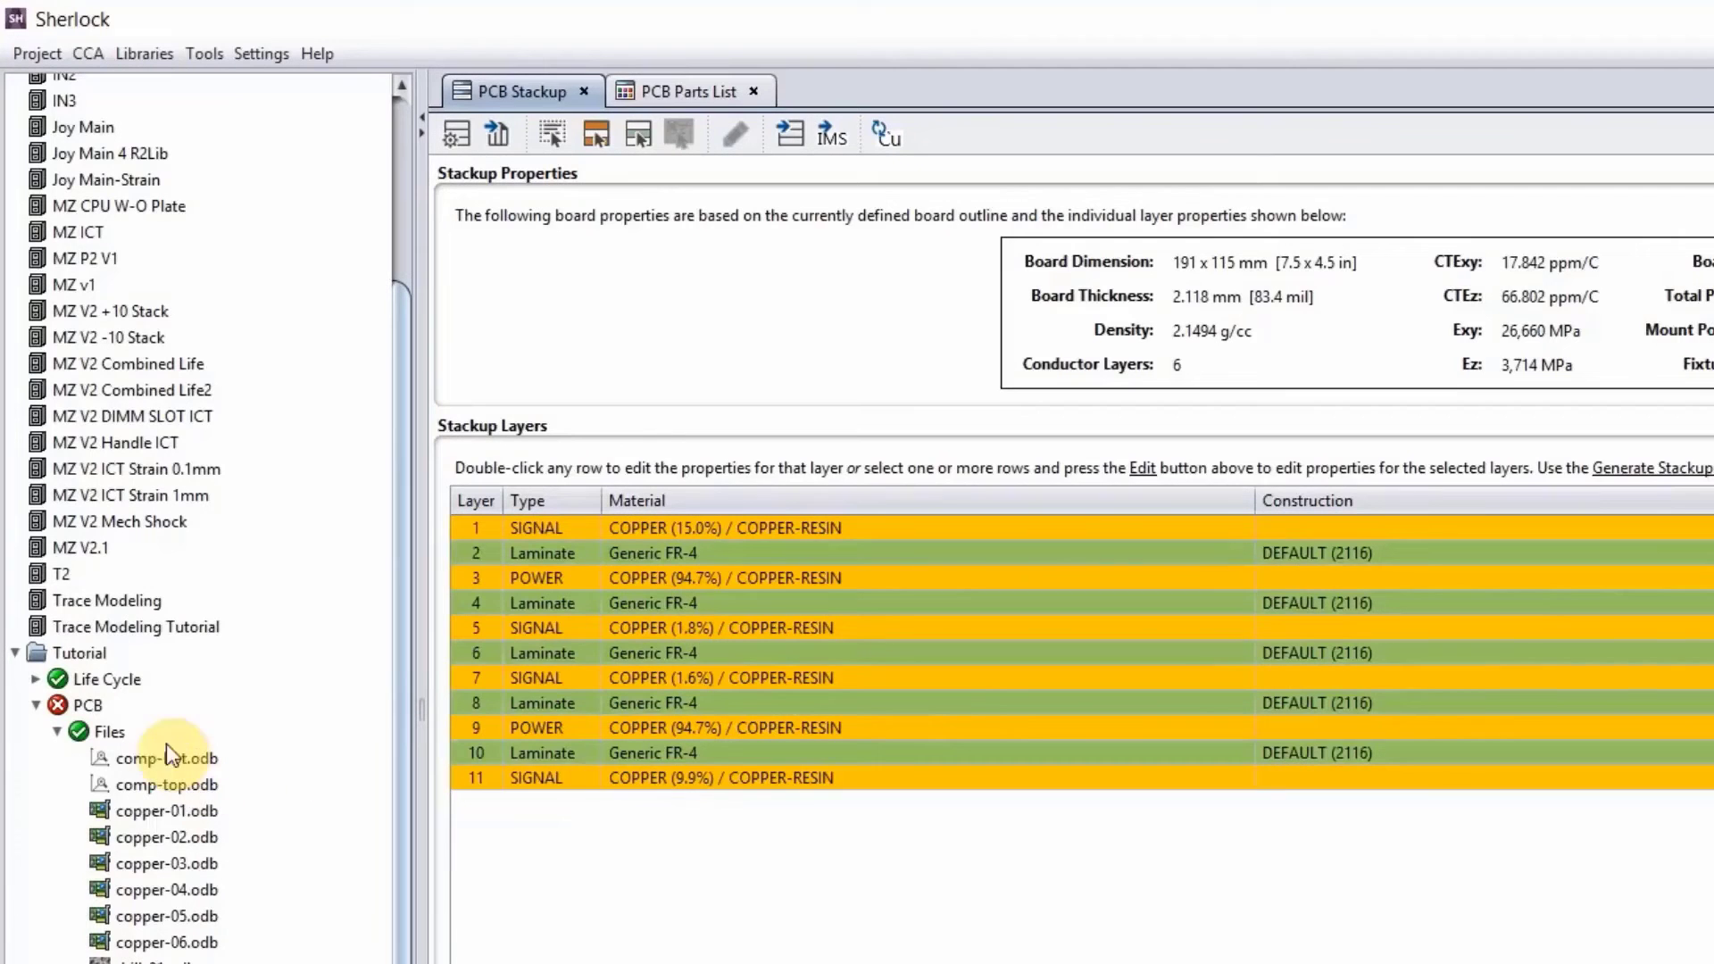
# Step: Select the Tutorial project's Life Cycle and expand it to reveal Phase 1
pyautogui.click(111, 682)
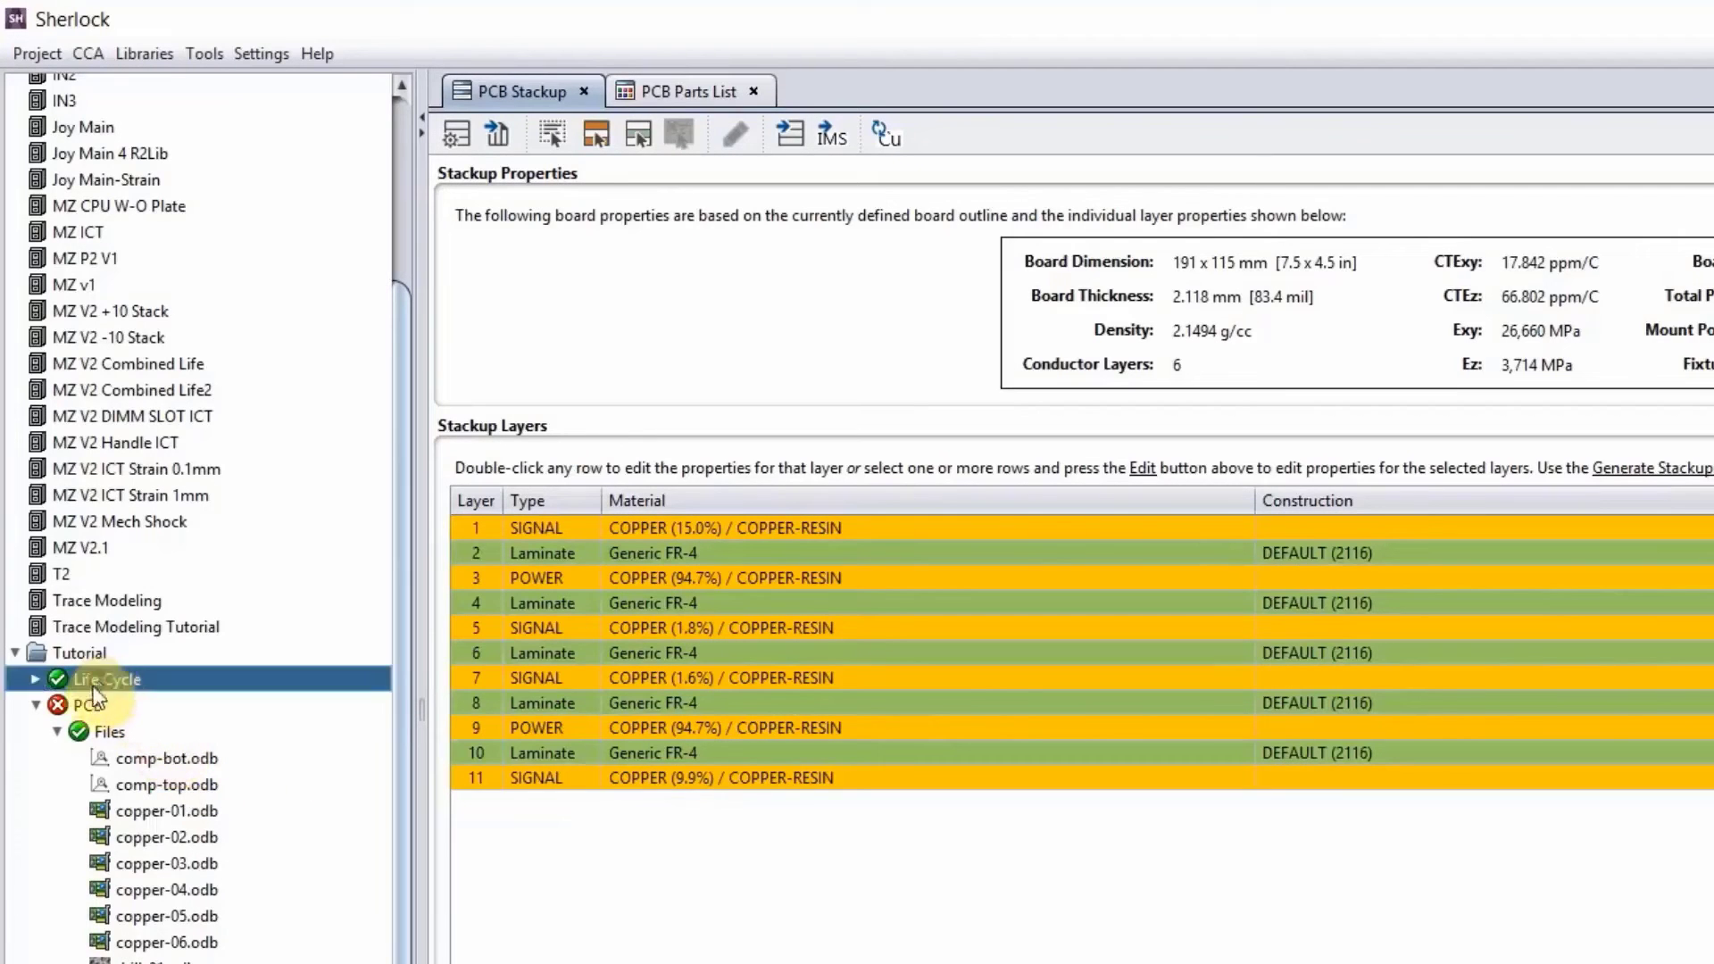
pyautogui.click(33, 679)
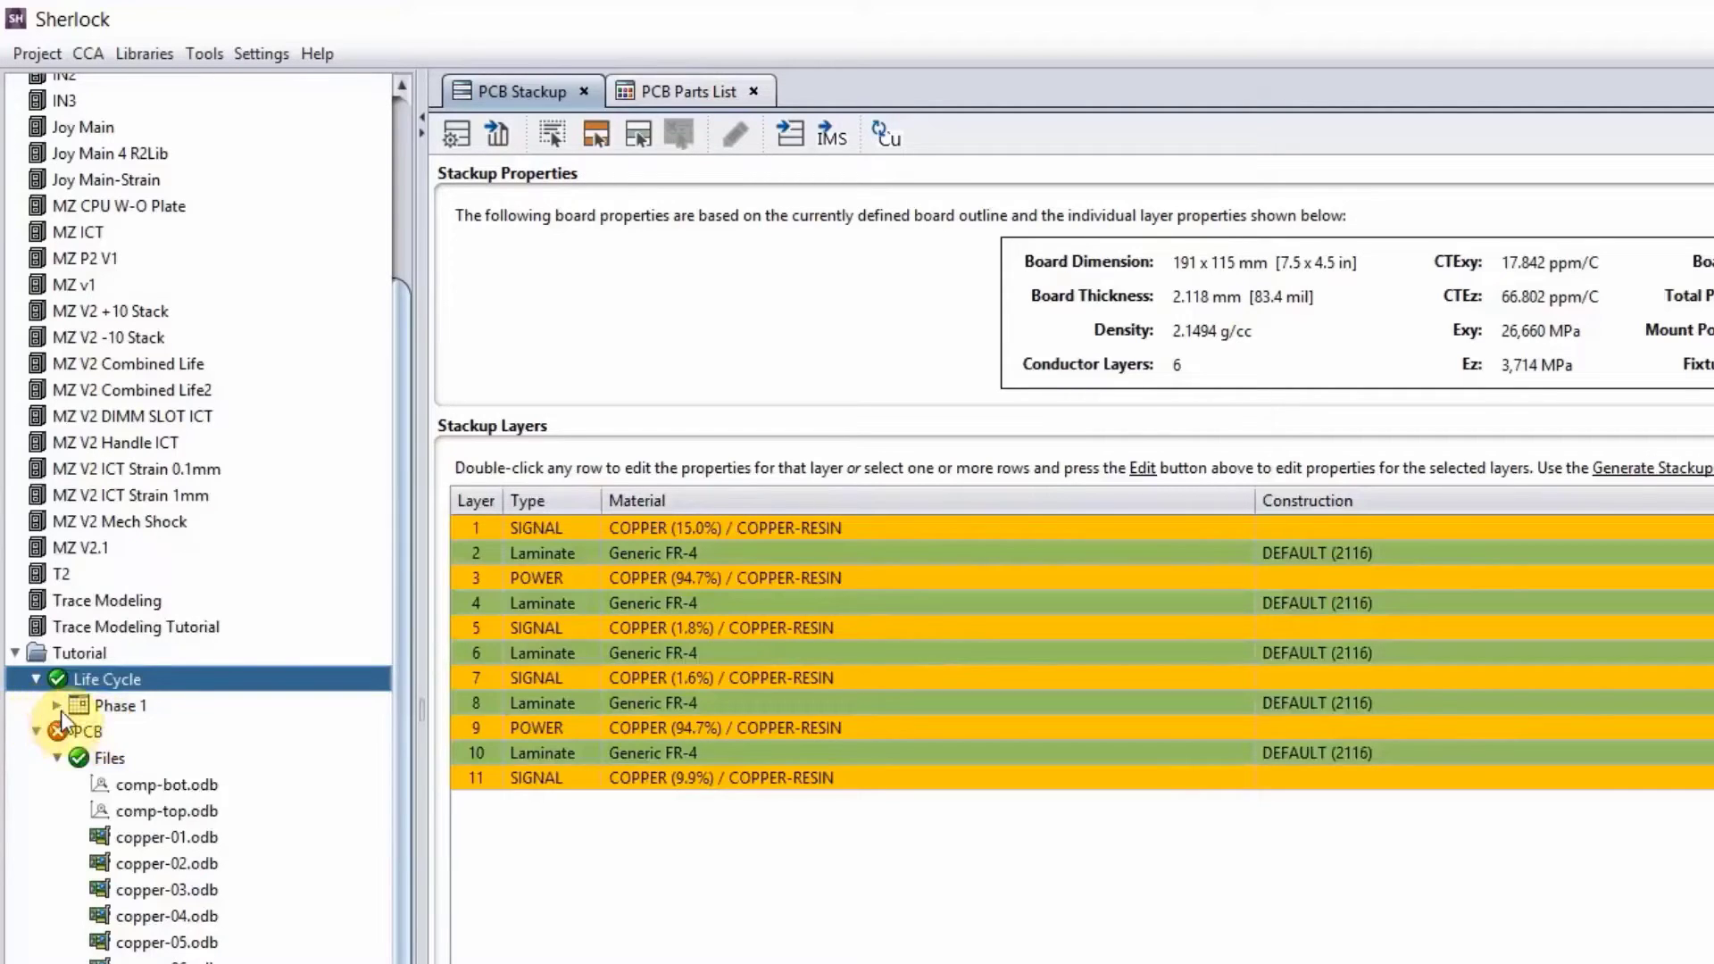
# Step: Expand Phase 1, review its Thermal, Random and Shock events, then reselect Life Cycle
pyautogui.click(56, 705)
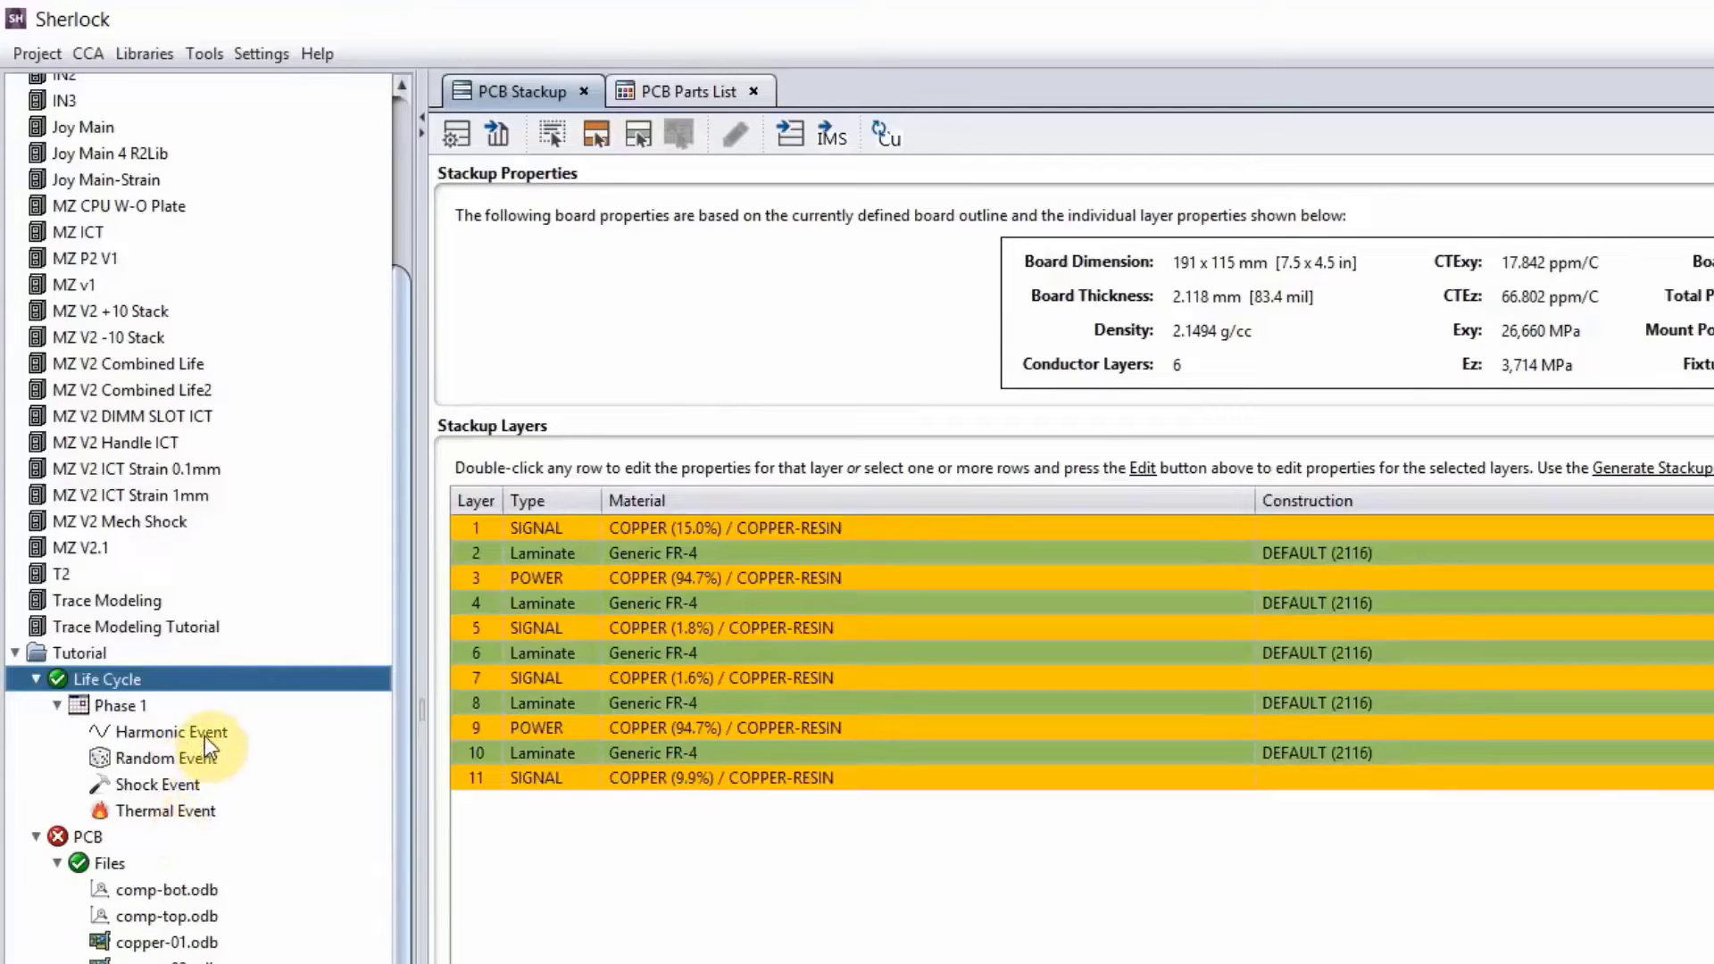
pyautogui.click(184, 804)
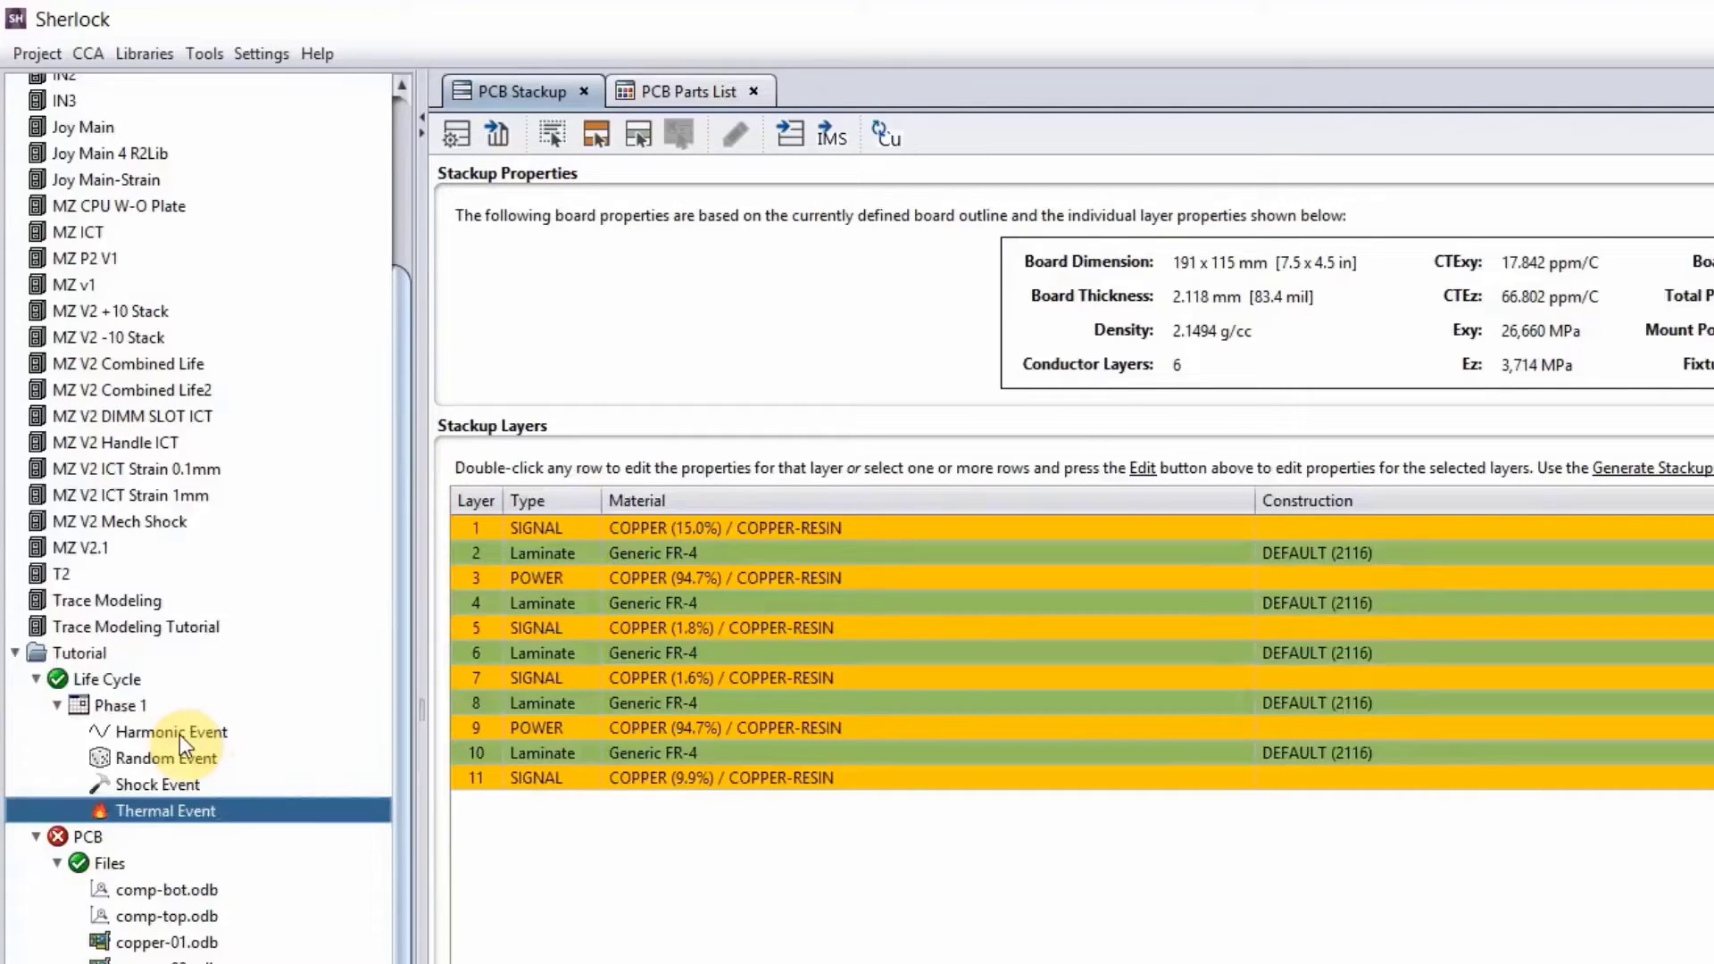
pyautogui.click(107, 754)
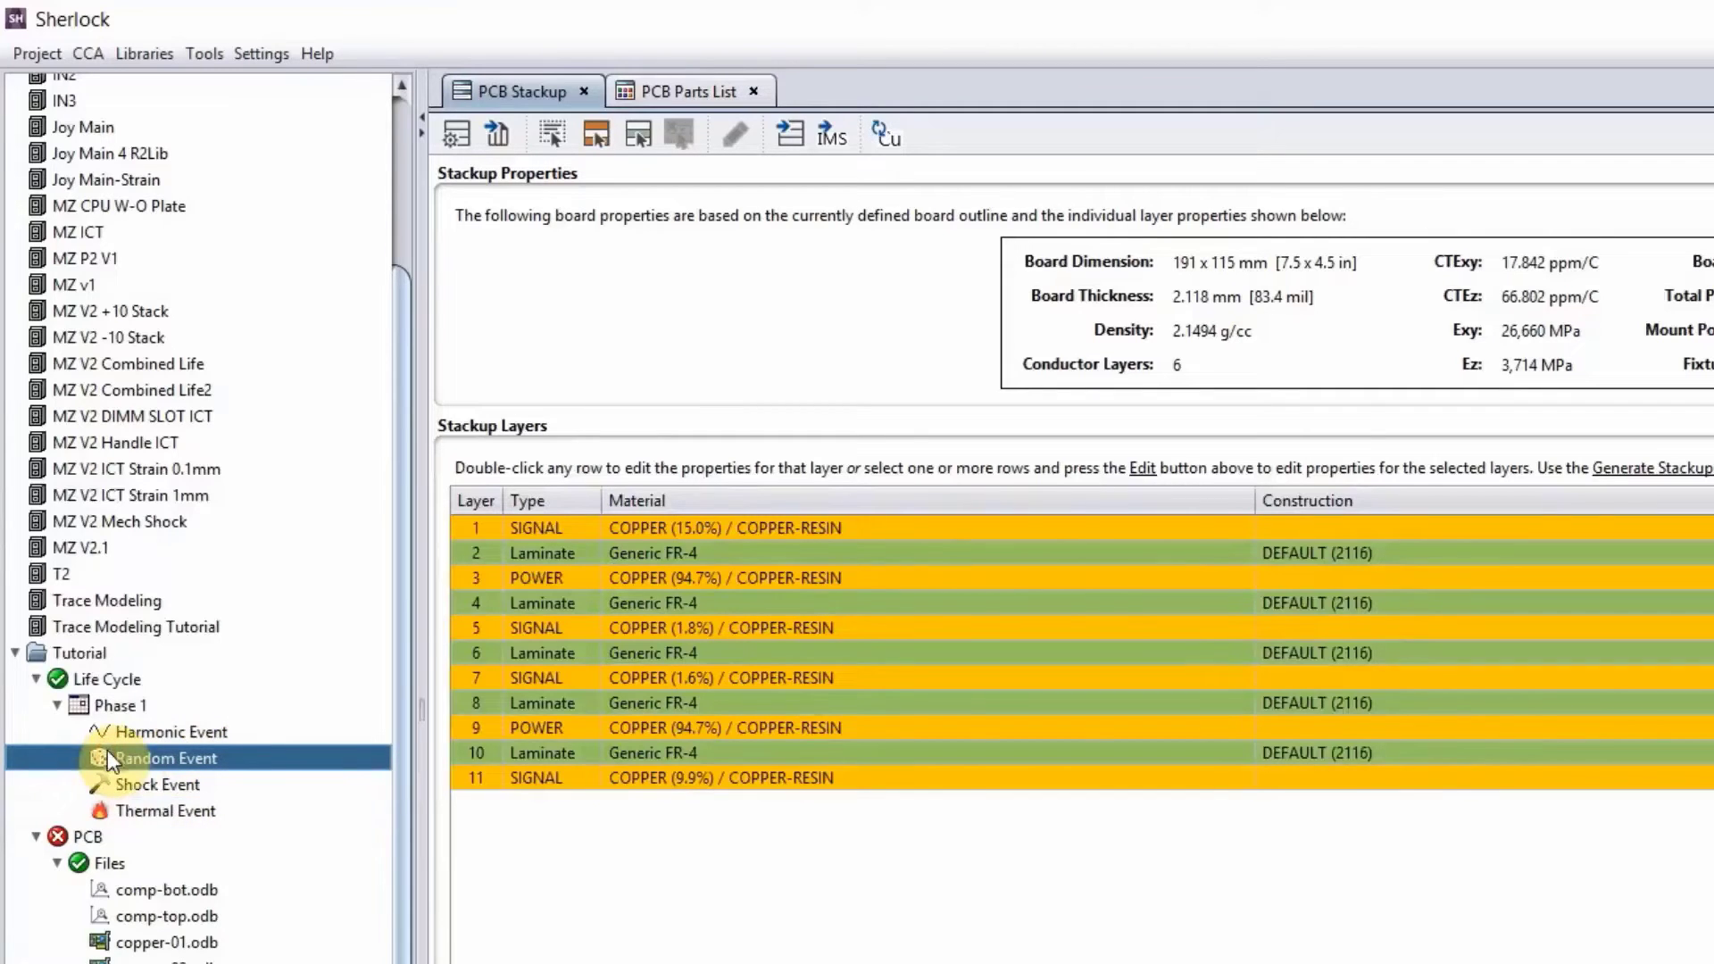
pyautogui.click(132, 783)
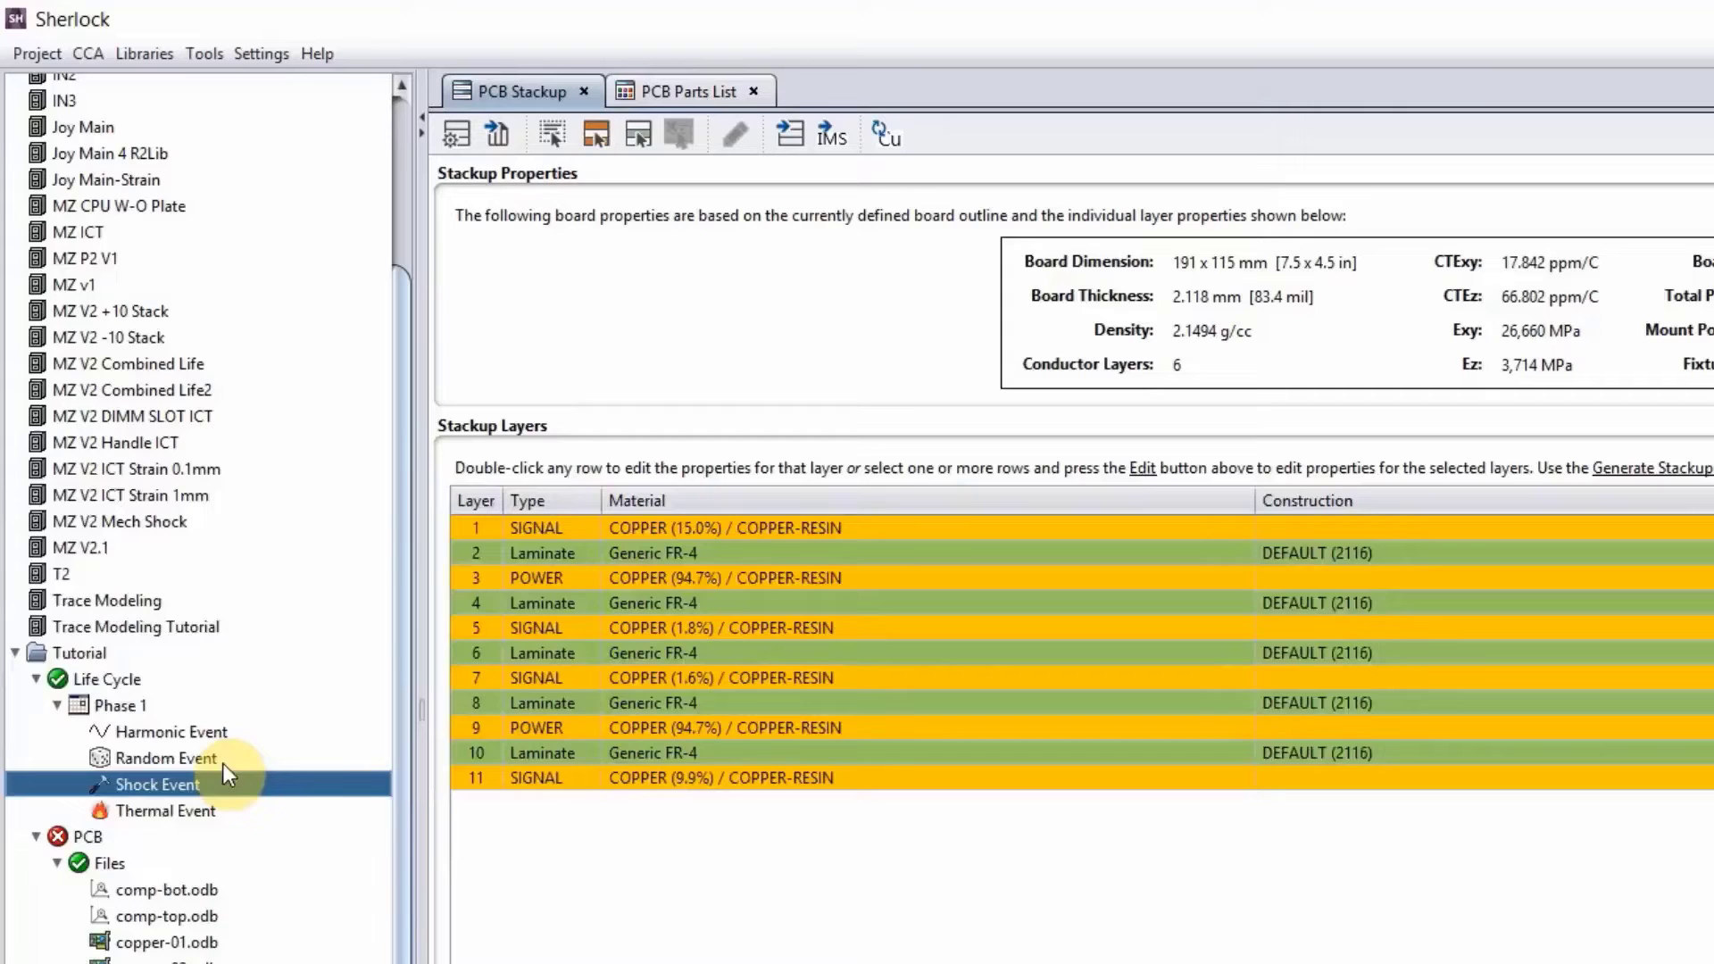
pyautogui.click(100, 680)
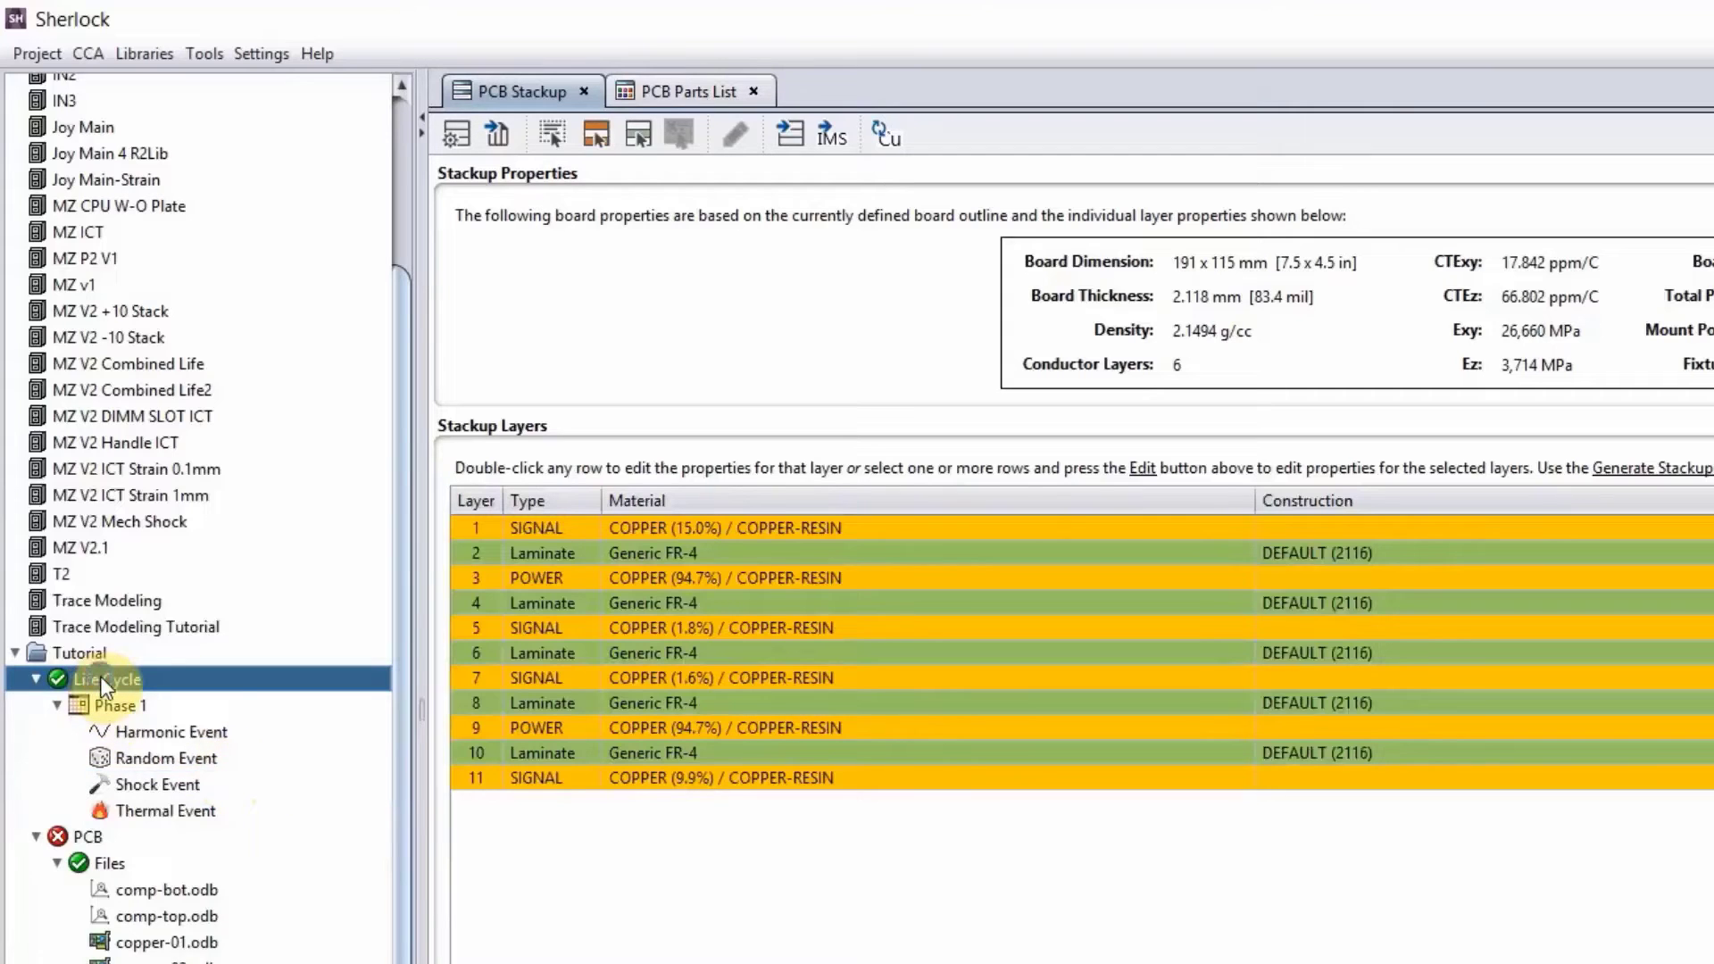
# Step: Load the Water Pump.dfr-lc life cycle file into the Tutorial project
pyautogui.rightClick(100, 682)
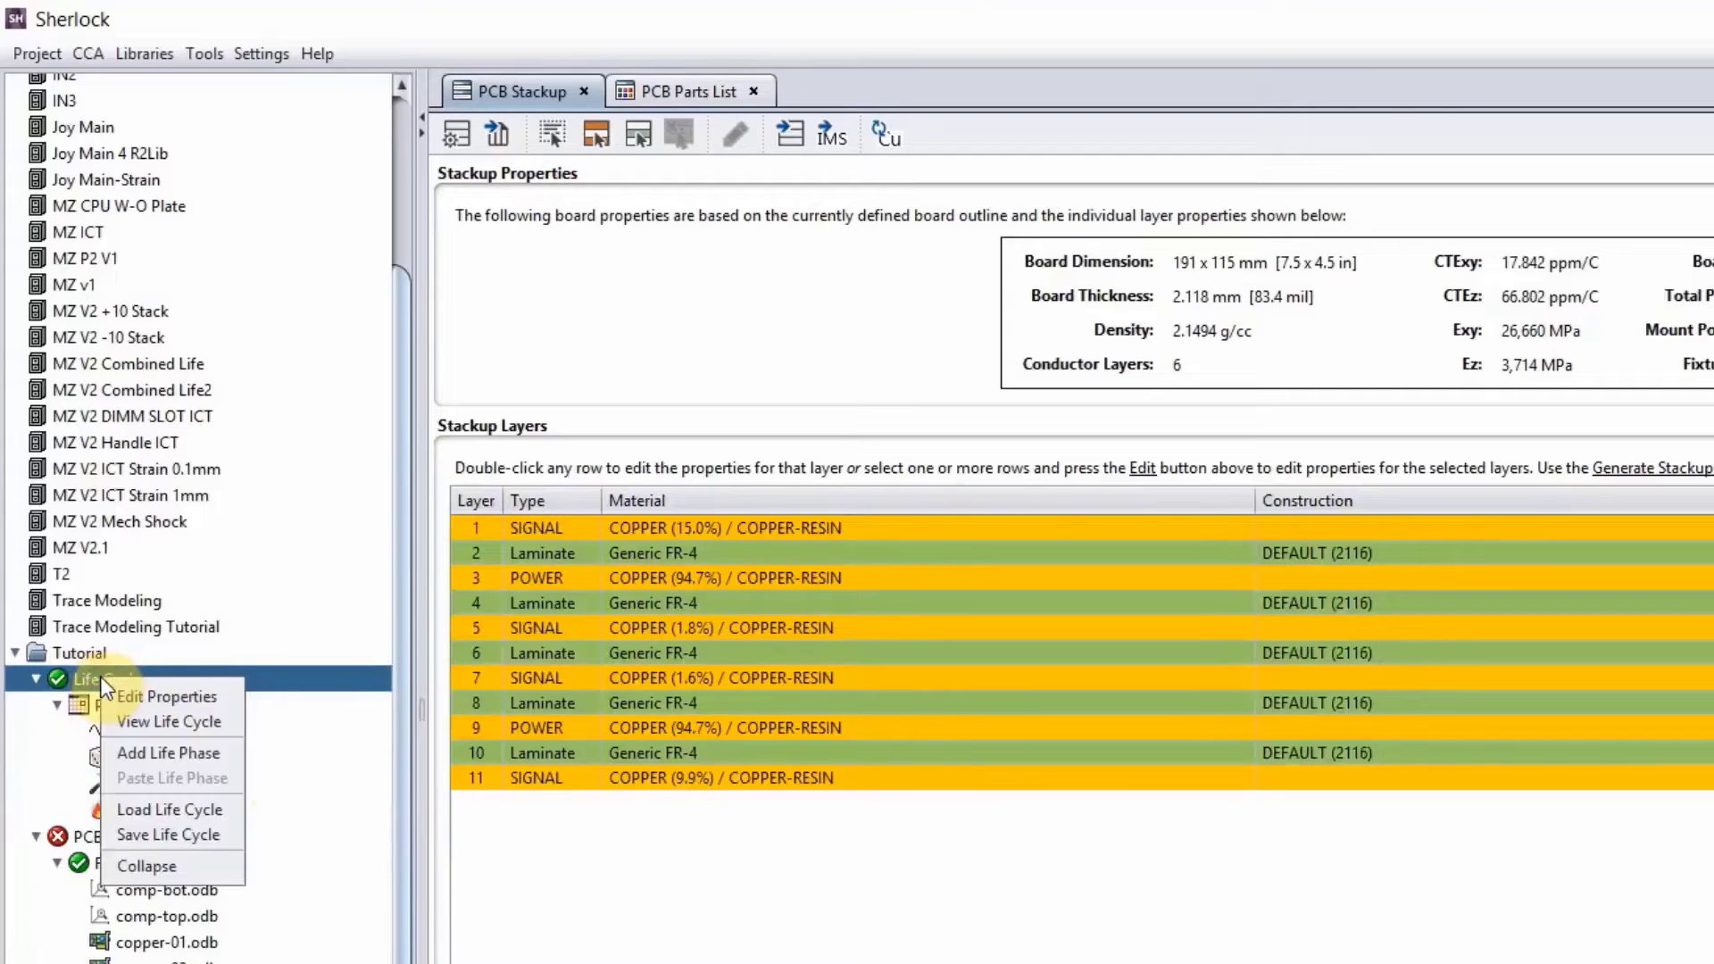
pyautogui.click(161, 811)
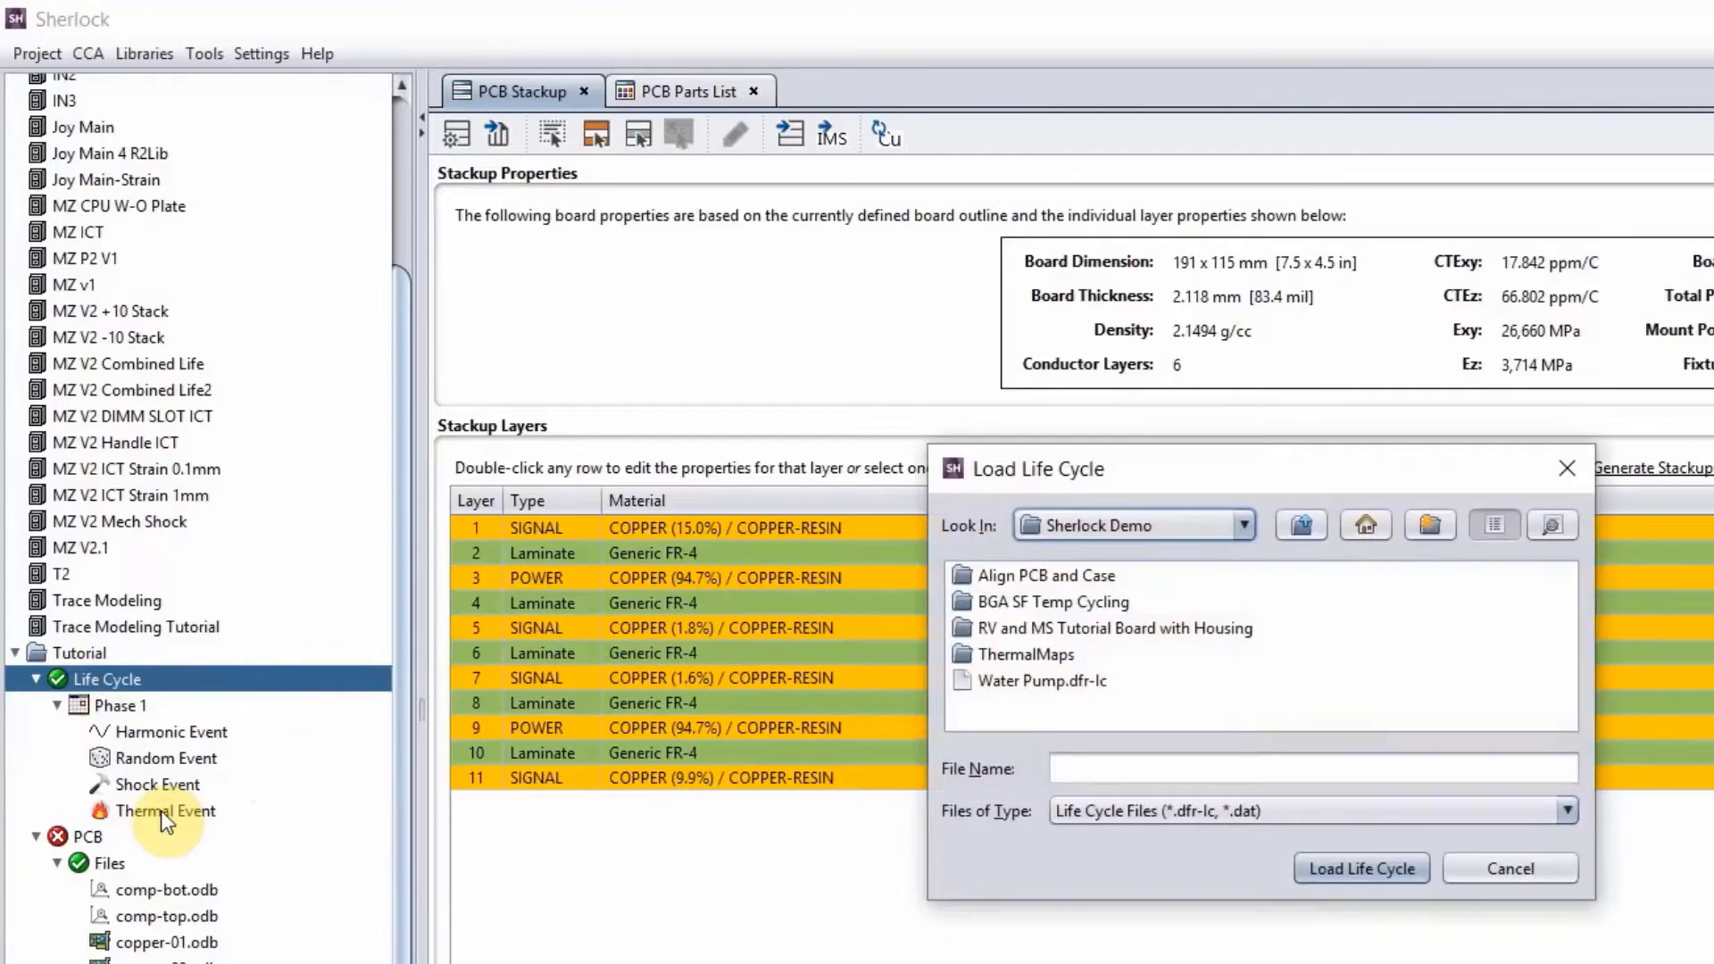
pyautogui.doubleClick(1003, 684)
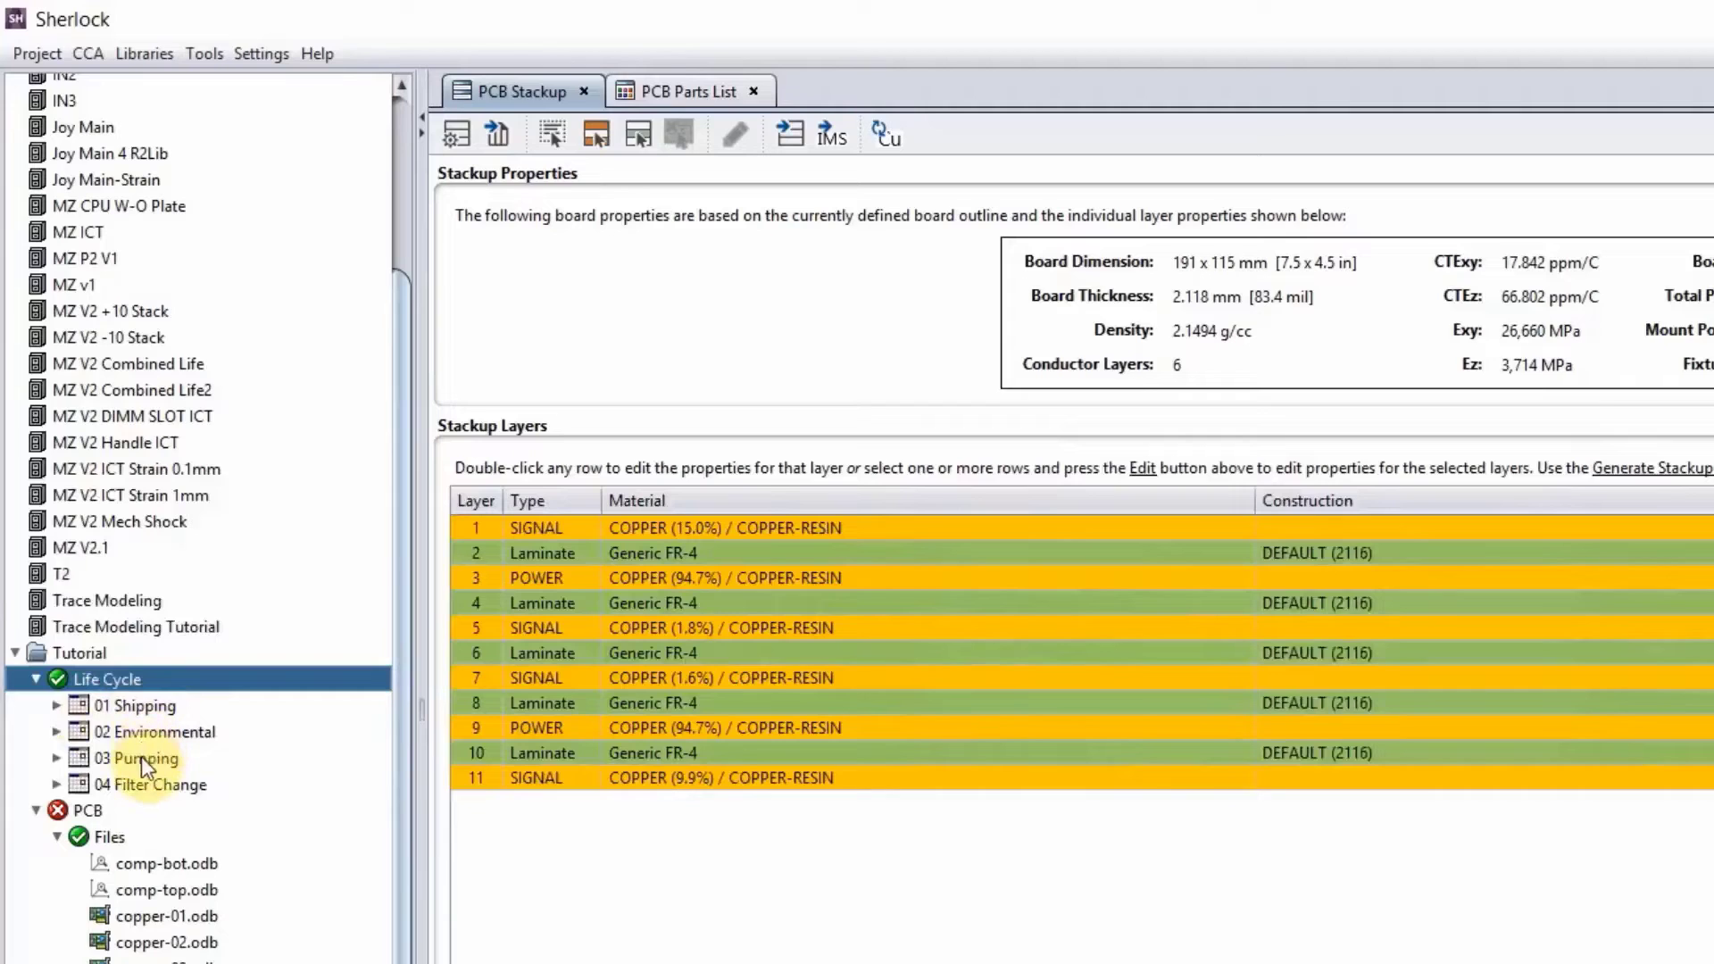
# Step: Expand 01 Shipping and review its Shipping RV X, RV Y, RV Z and Shipping TC events
pyautogui.click(57, 704)
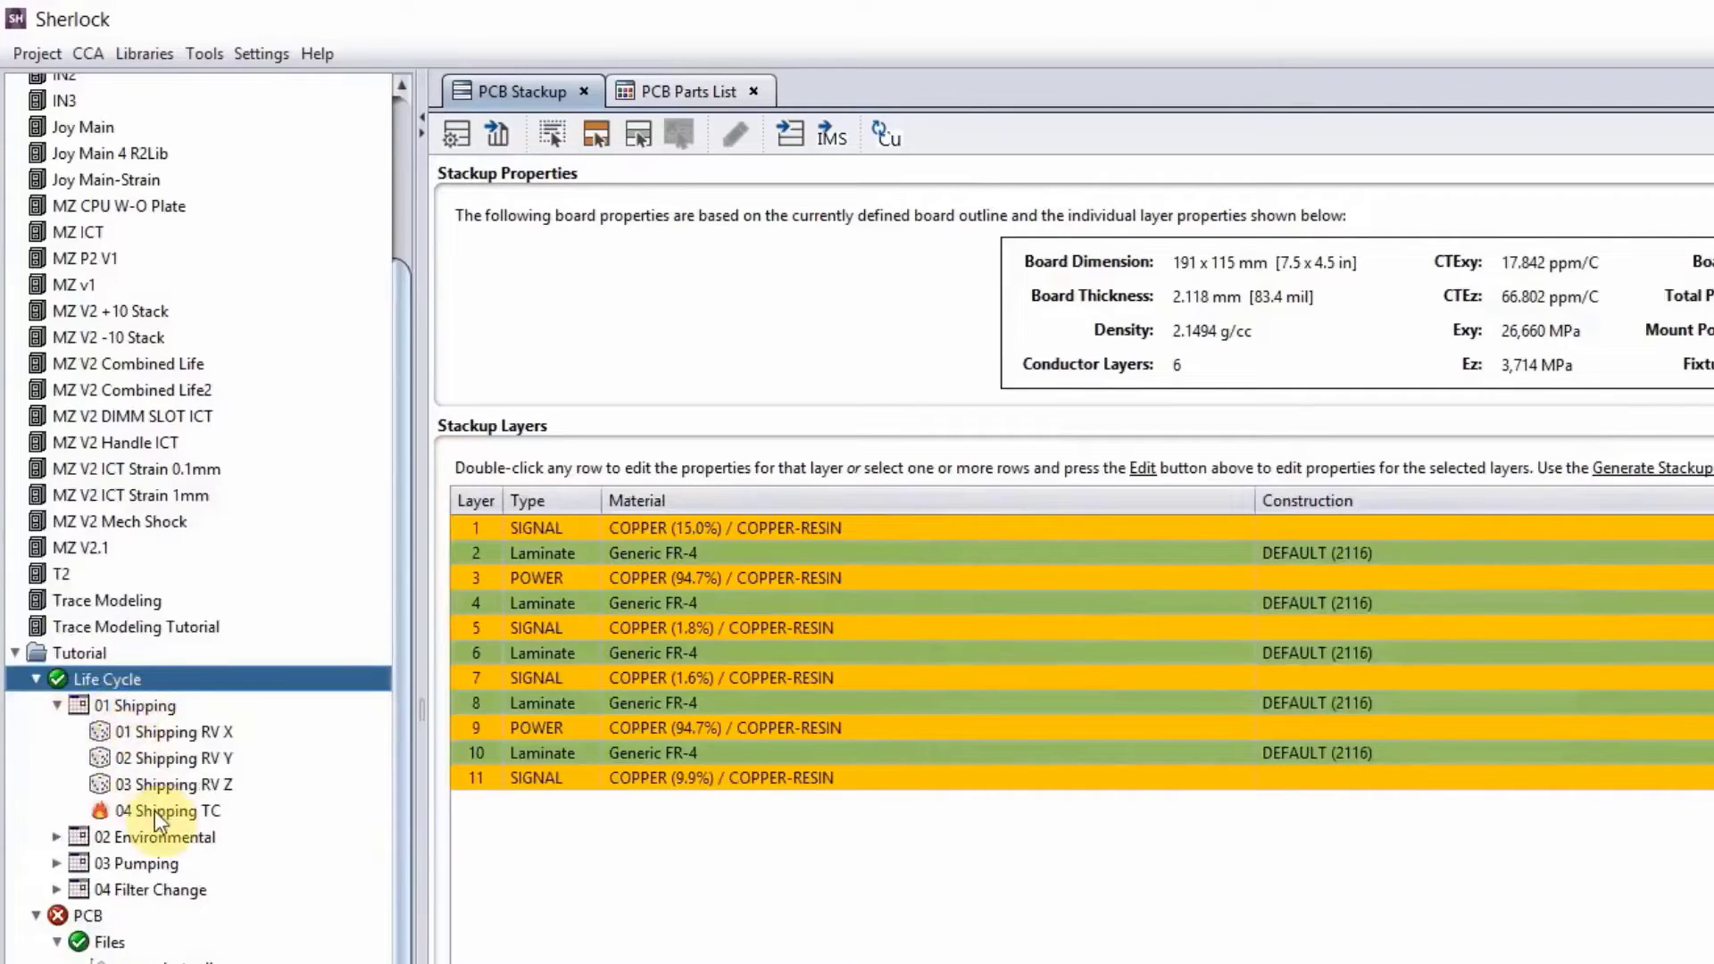
pyautogui.click(159, 734)
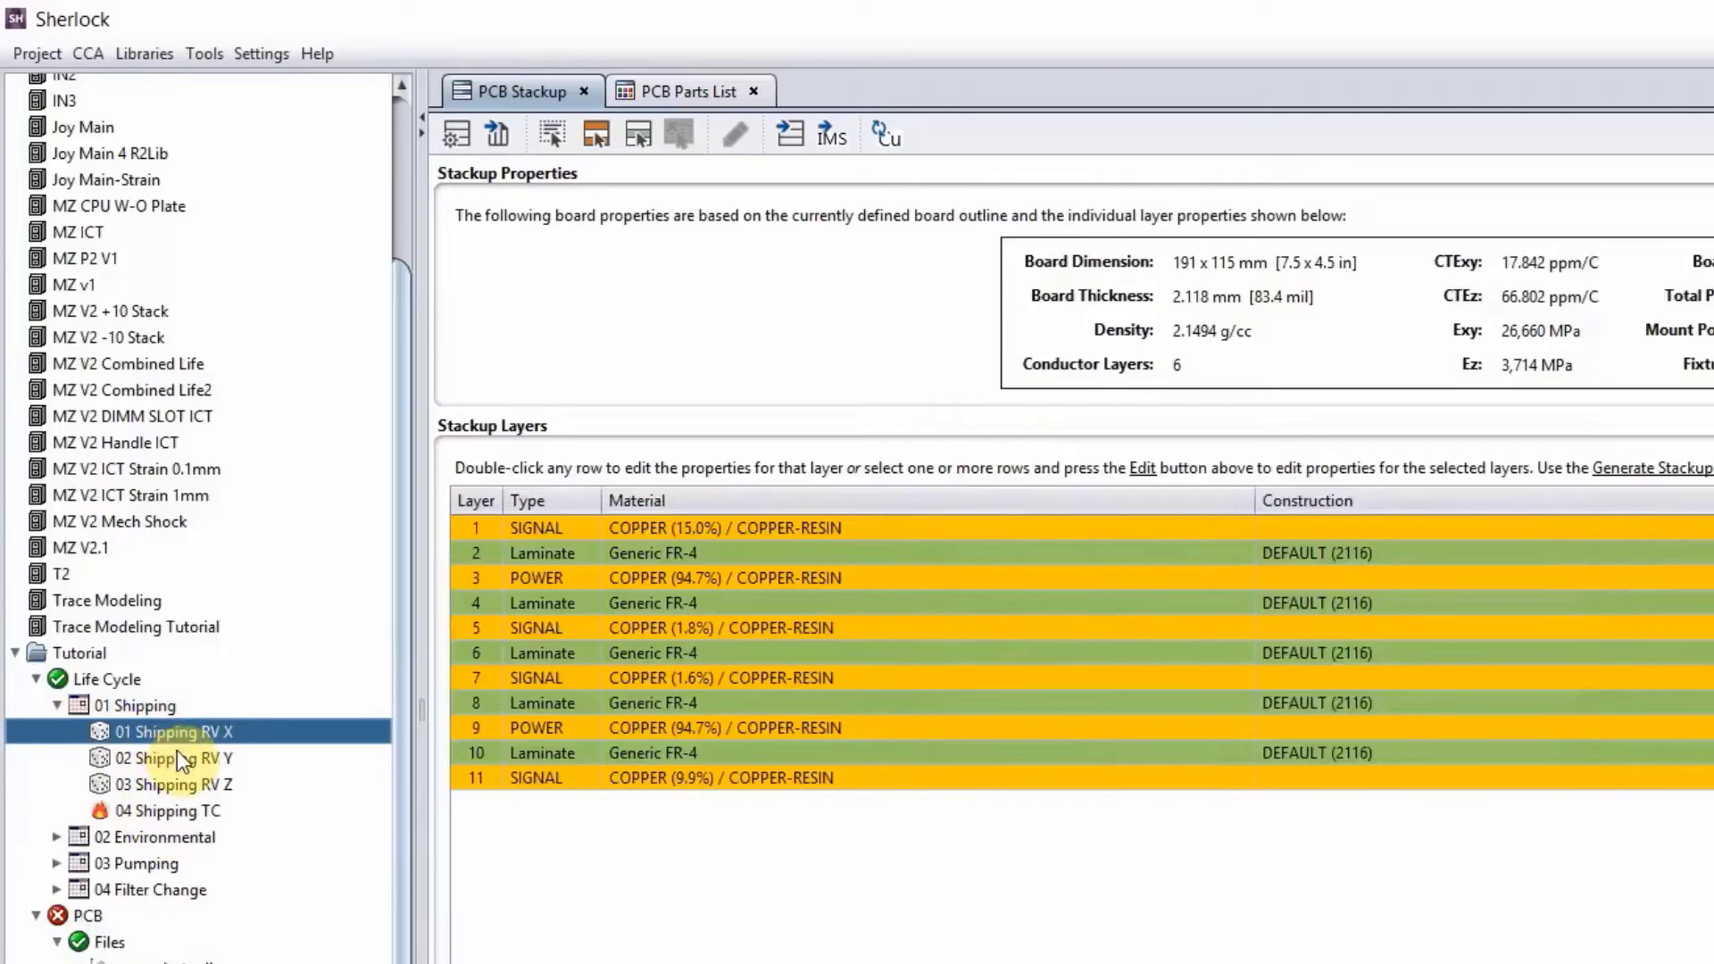
pyautogui.click(183, 759)
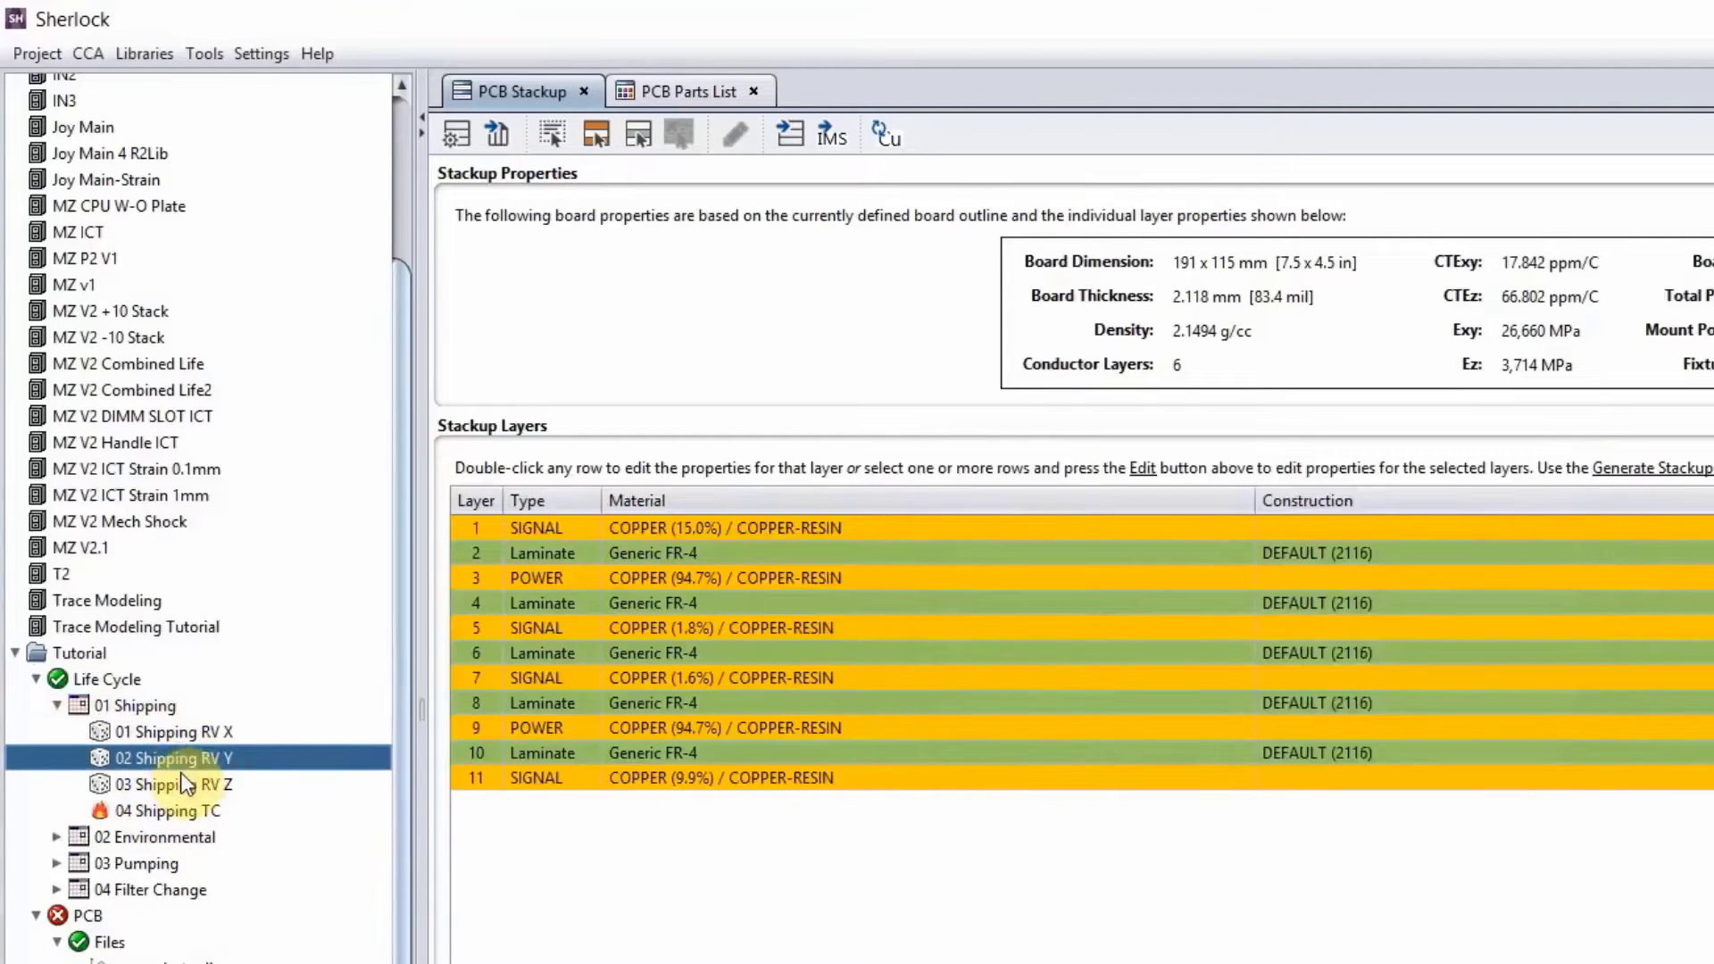
pyautogui.click(181, 780)
pyautogui.click(183, 812)
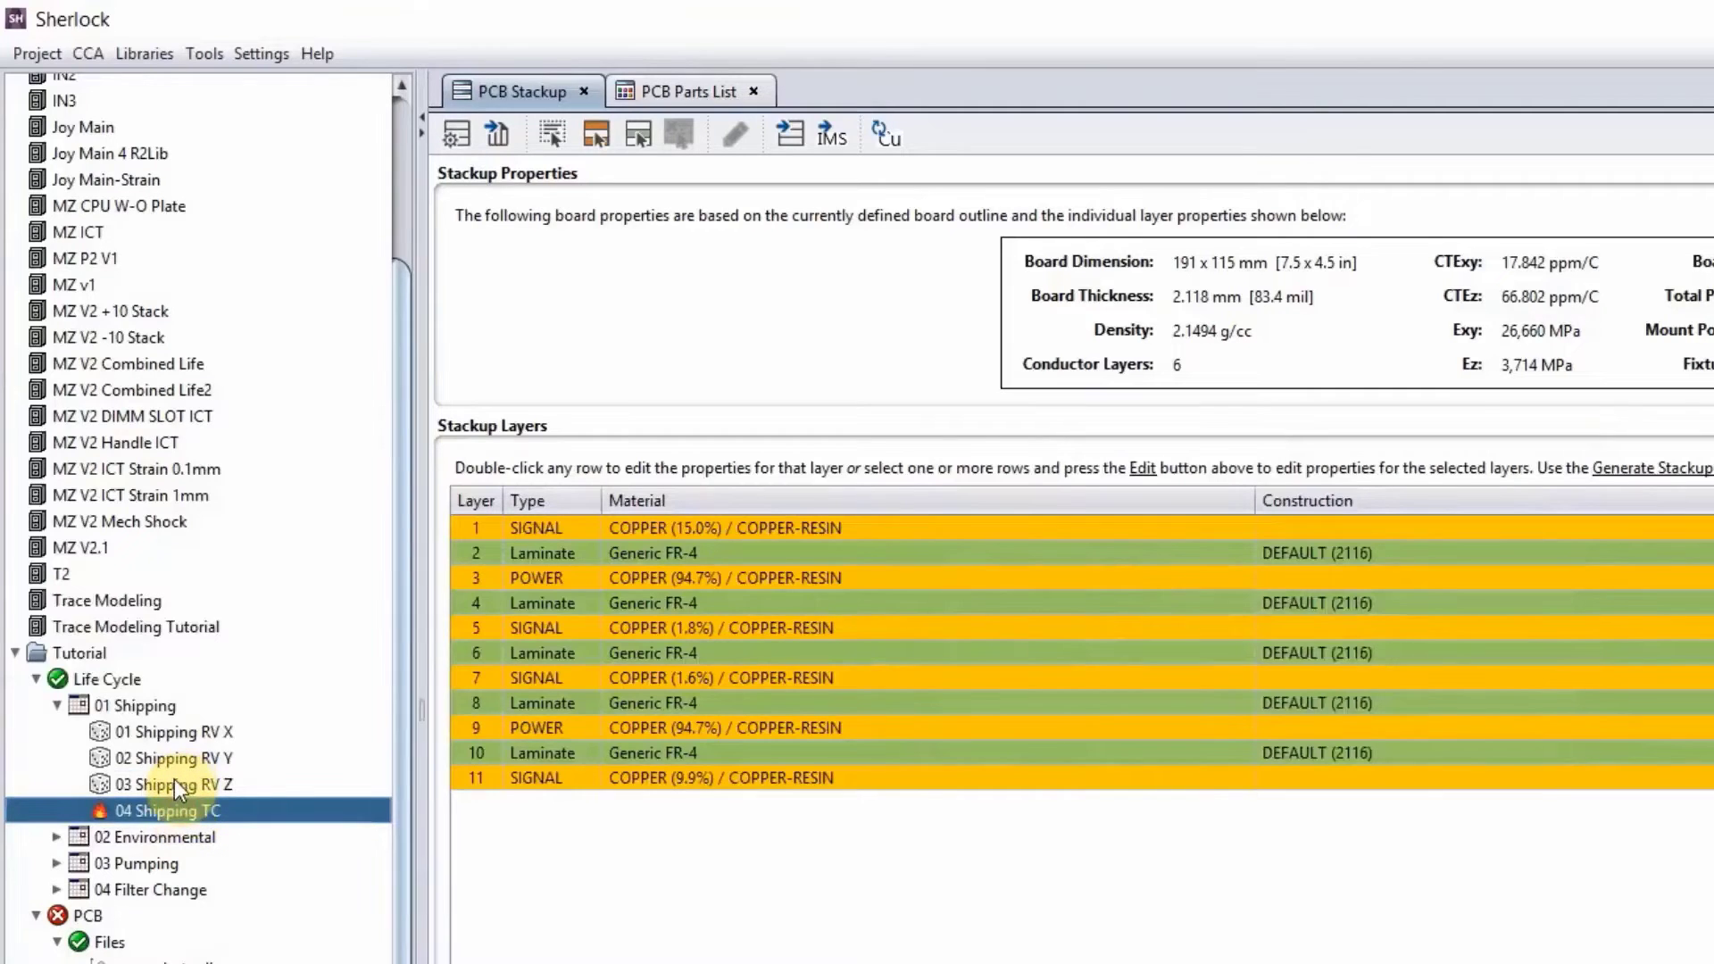
# Step: Open 03 Shipping RV Z to view its 1 hr, 10 cycles/day Fedex Truck vibration settings
pyautogui.doubleClick(174, 779)
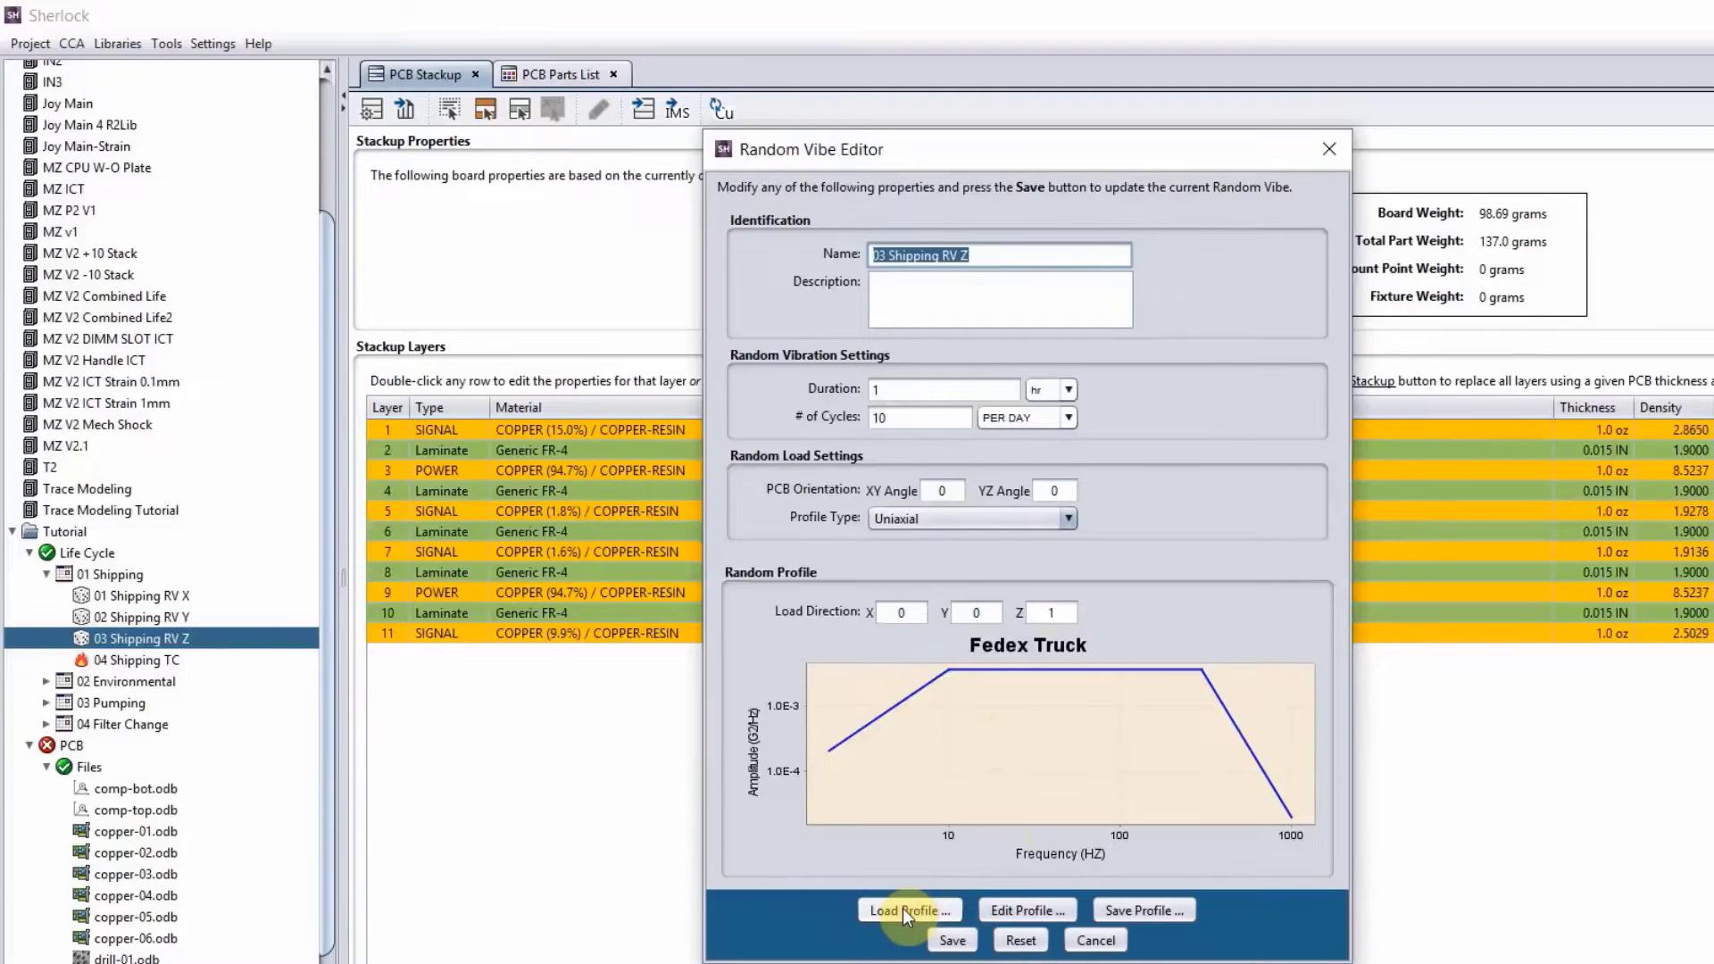
pyautogui.click(994, 903)
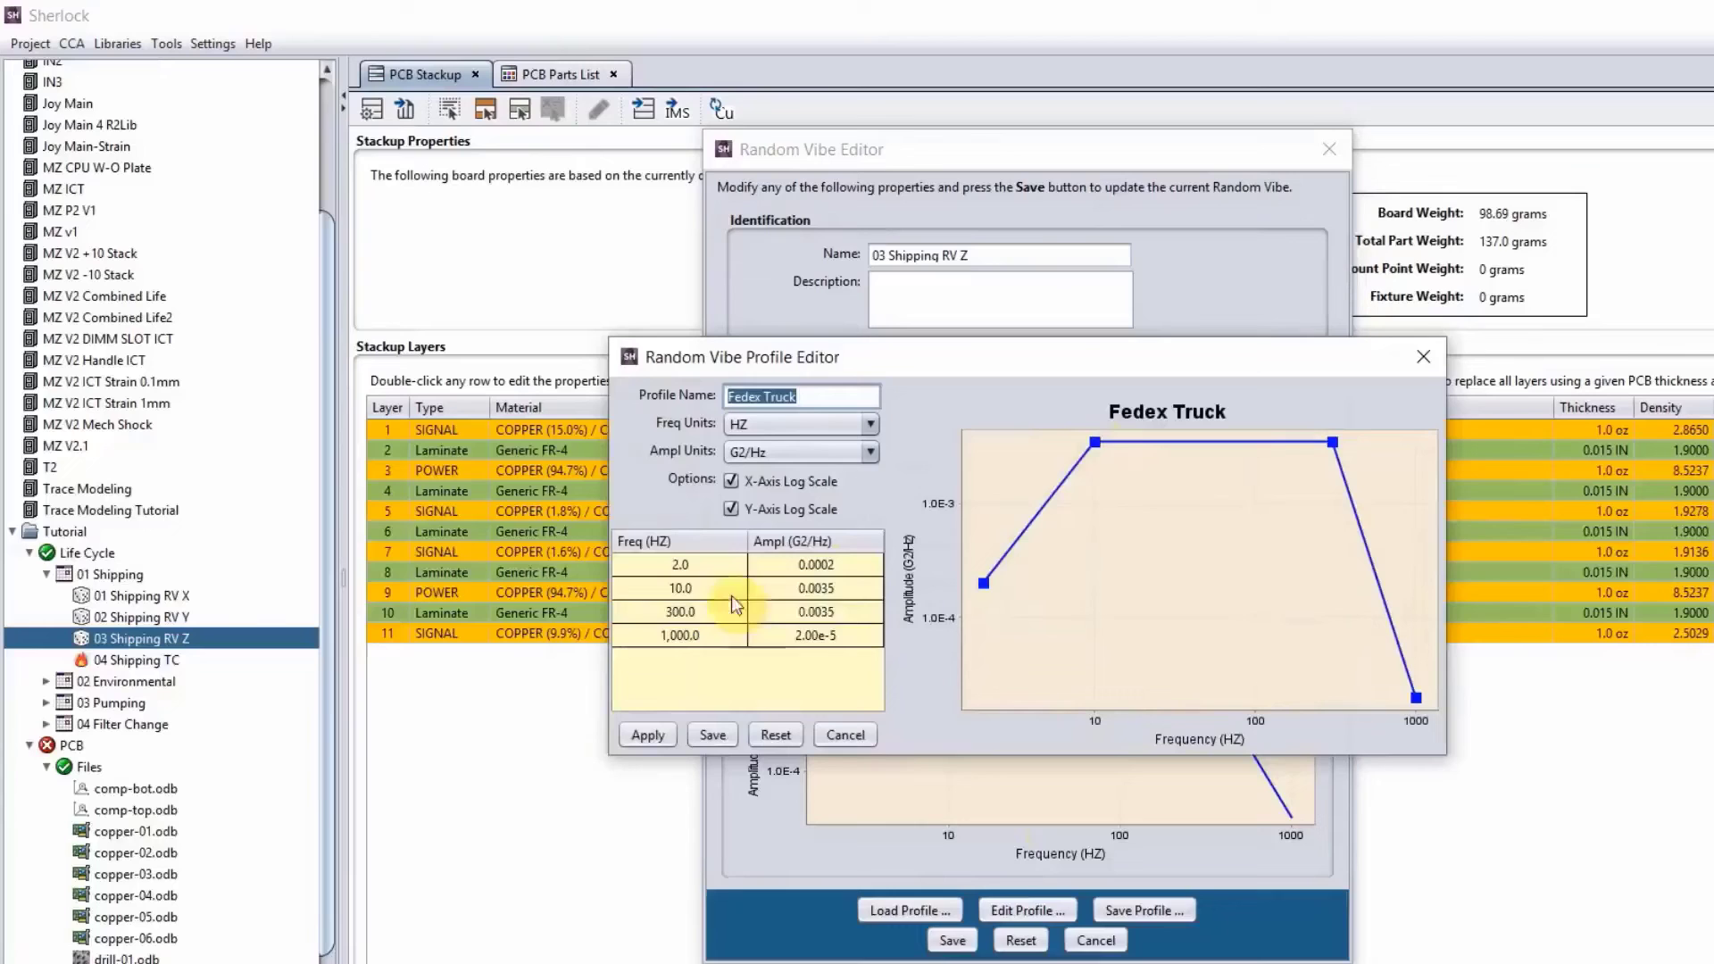
pyautogui.moveTo(1090, 449)
pyautogui.mouseDown()
pyautogui.moveTo(1096, 474)
pyautogui.moveTo(1061, 443)
pyautogui.mouseUp()
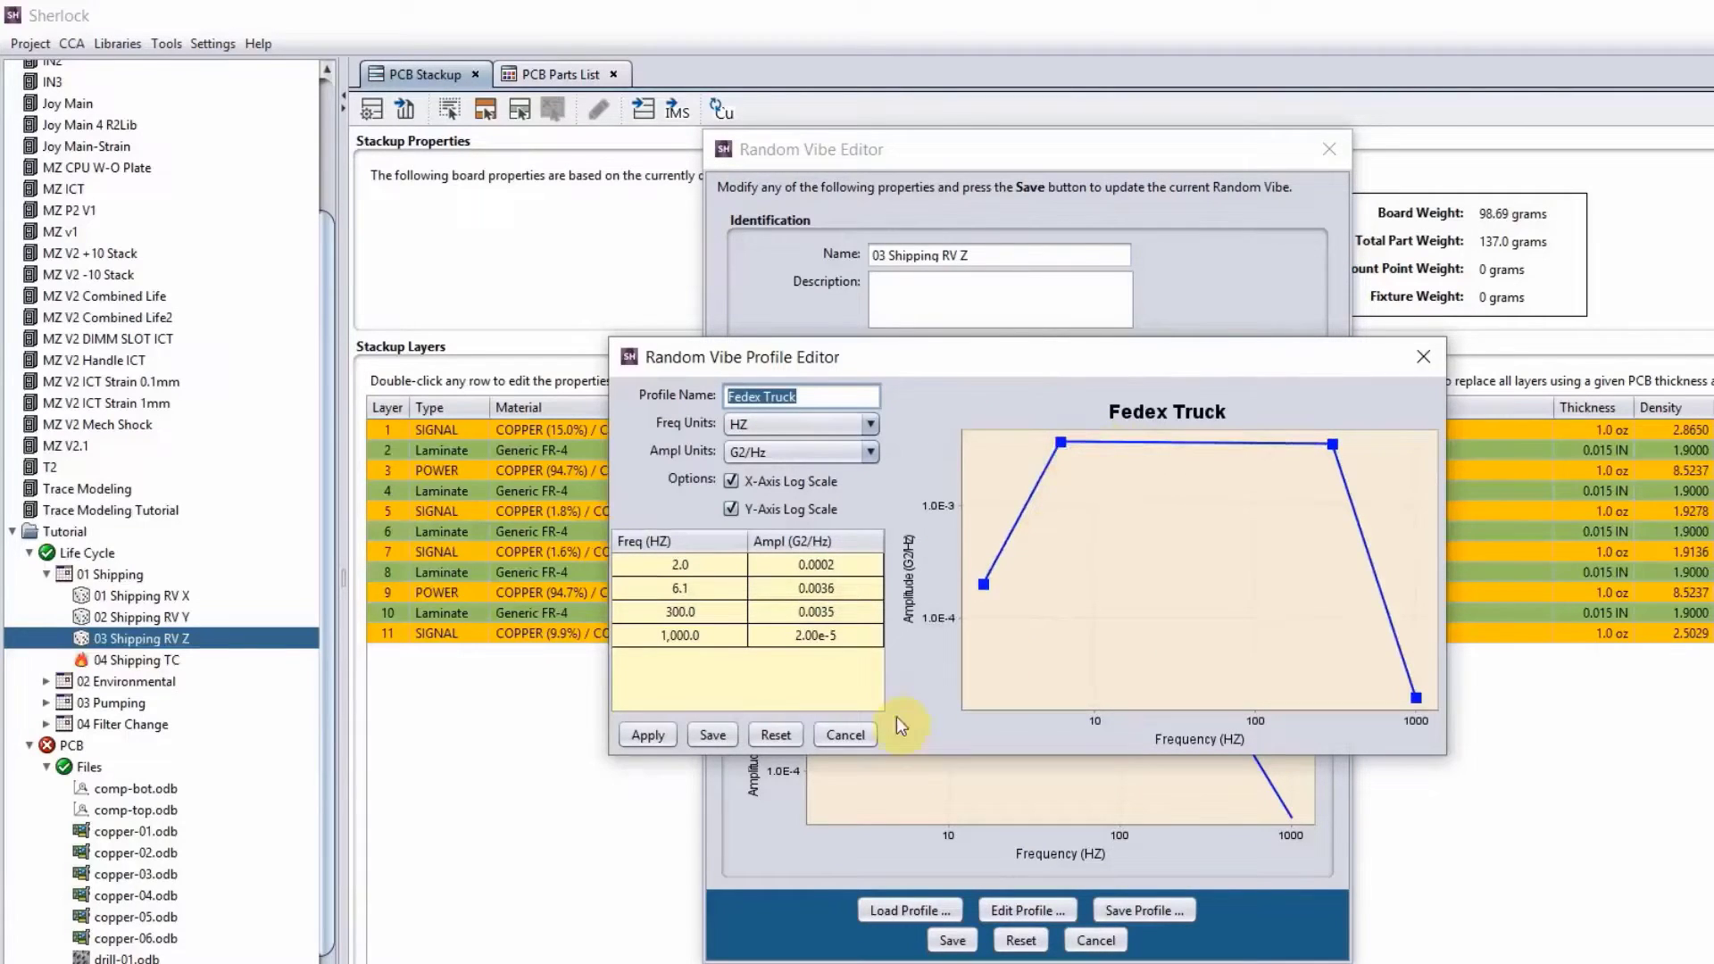
pyautogui.click(777, 732)
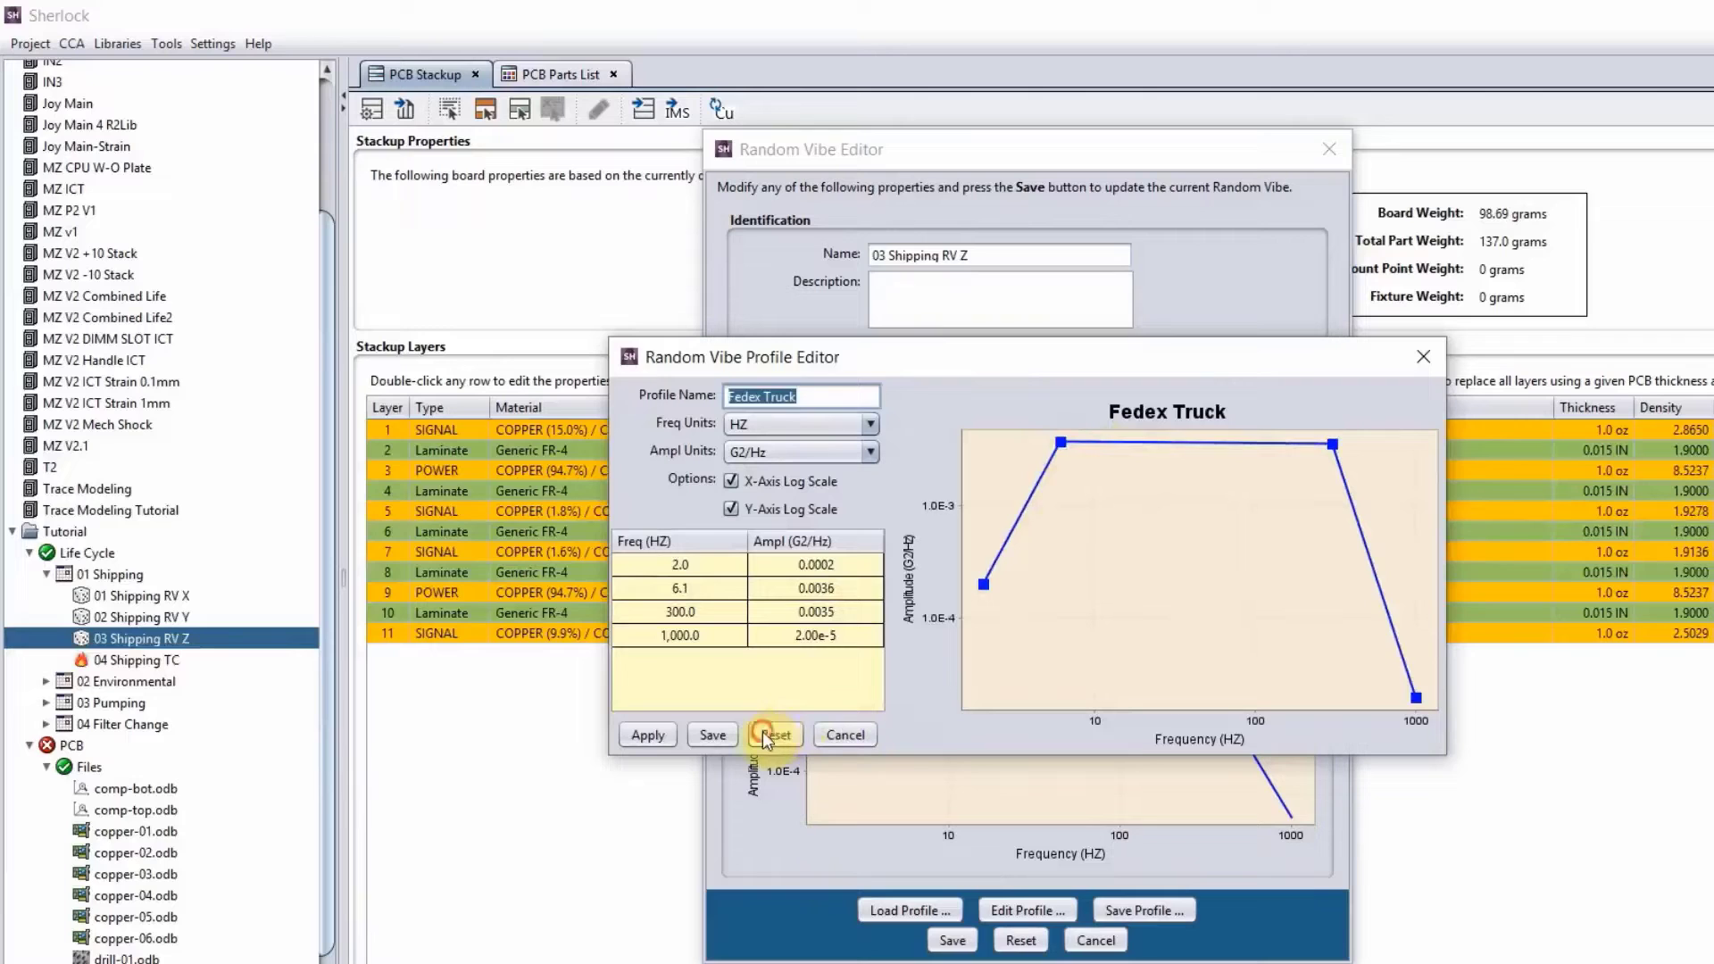
pyautogui.click(833, 739)
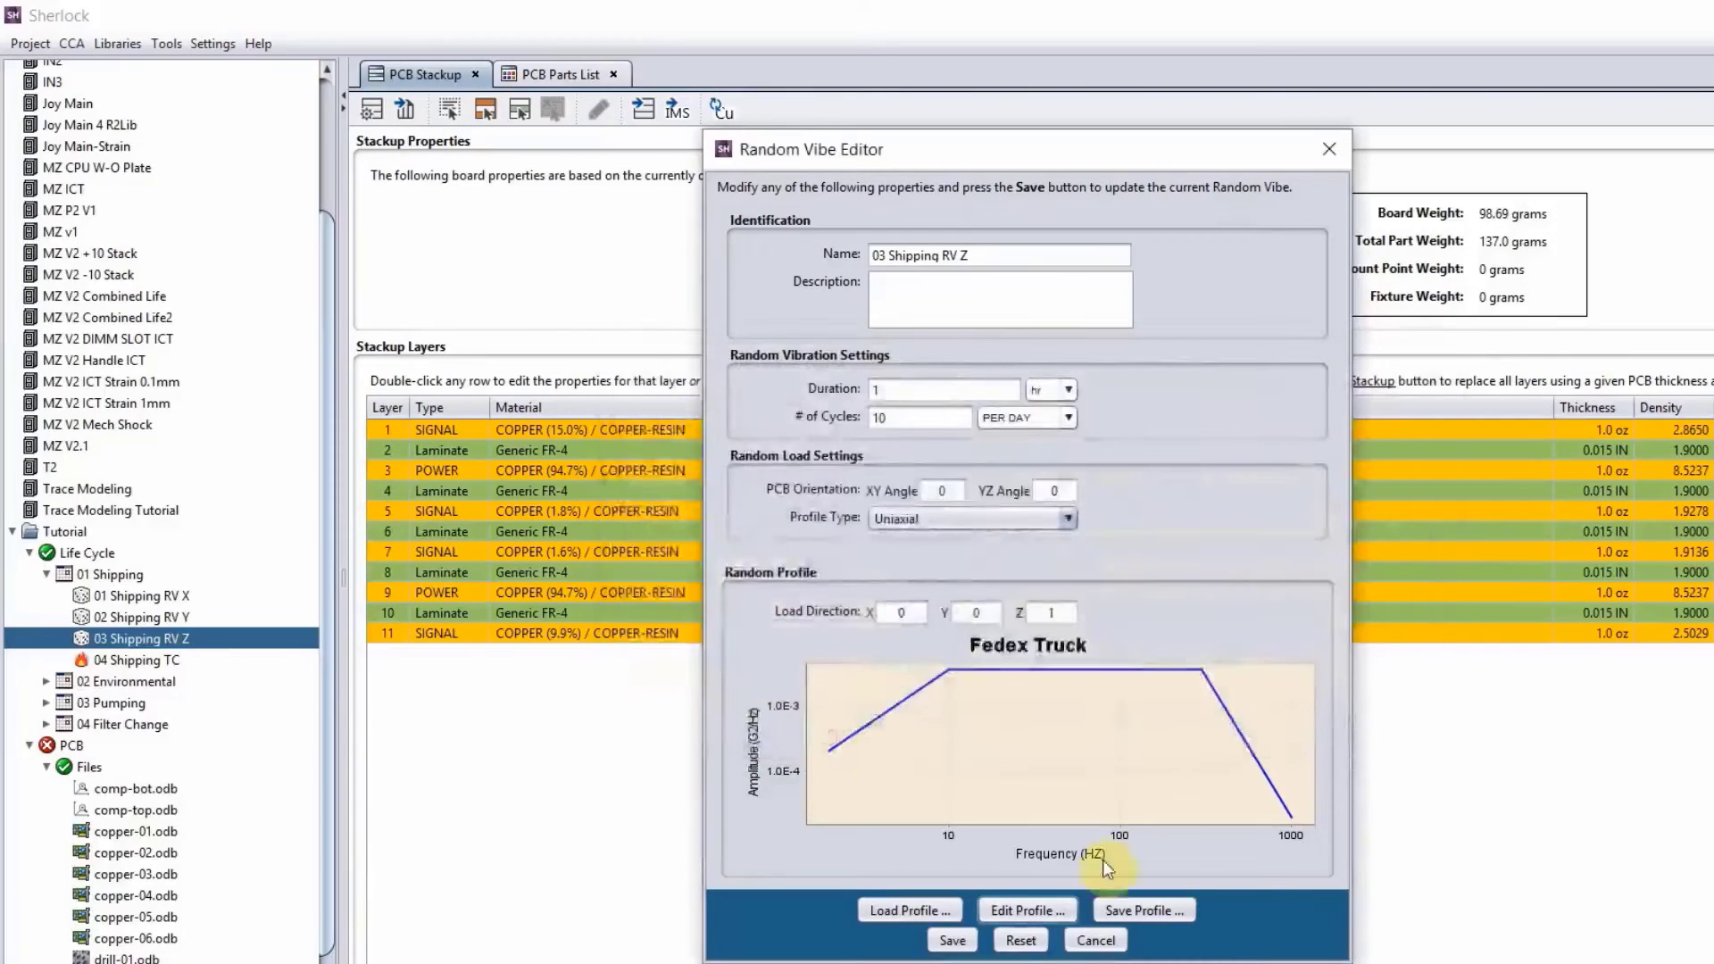
pyautogui.click(920, 391)
pyautogui.click(925, 425)
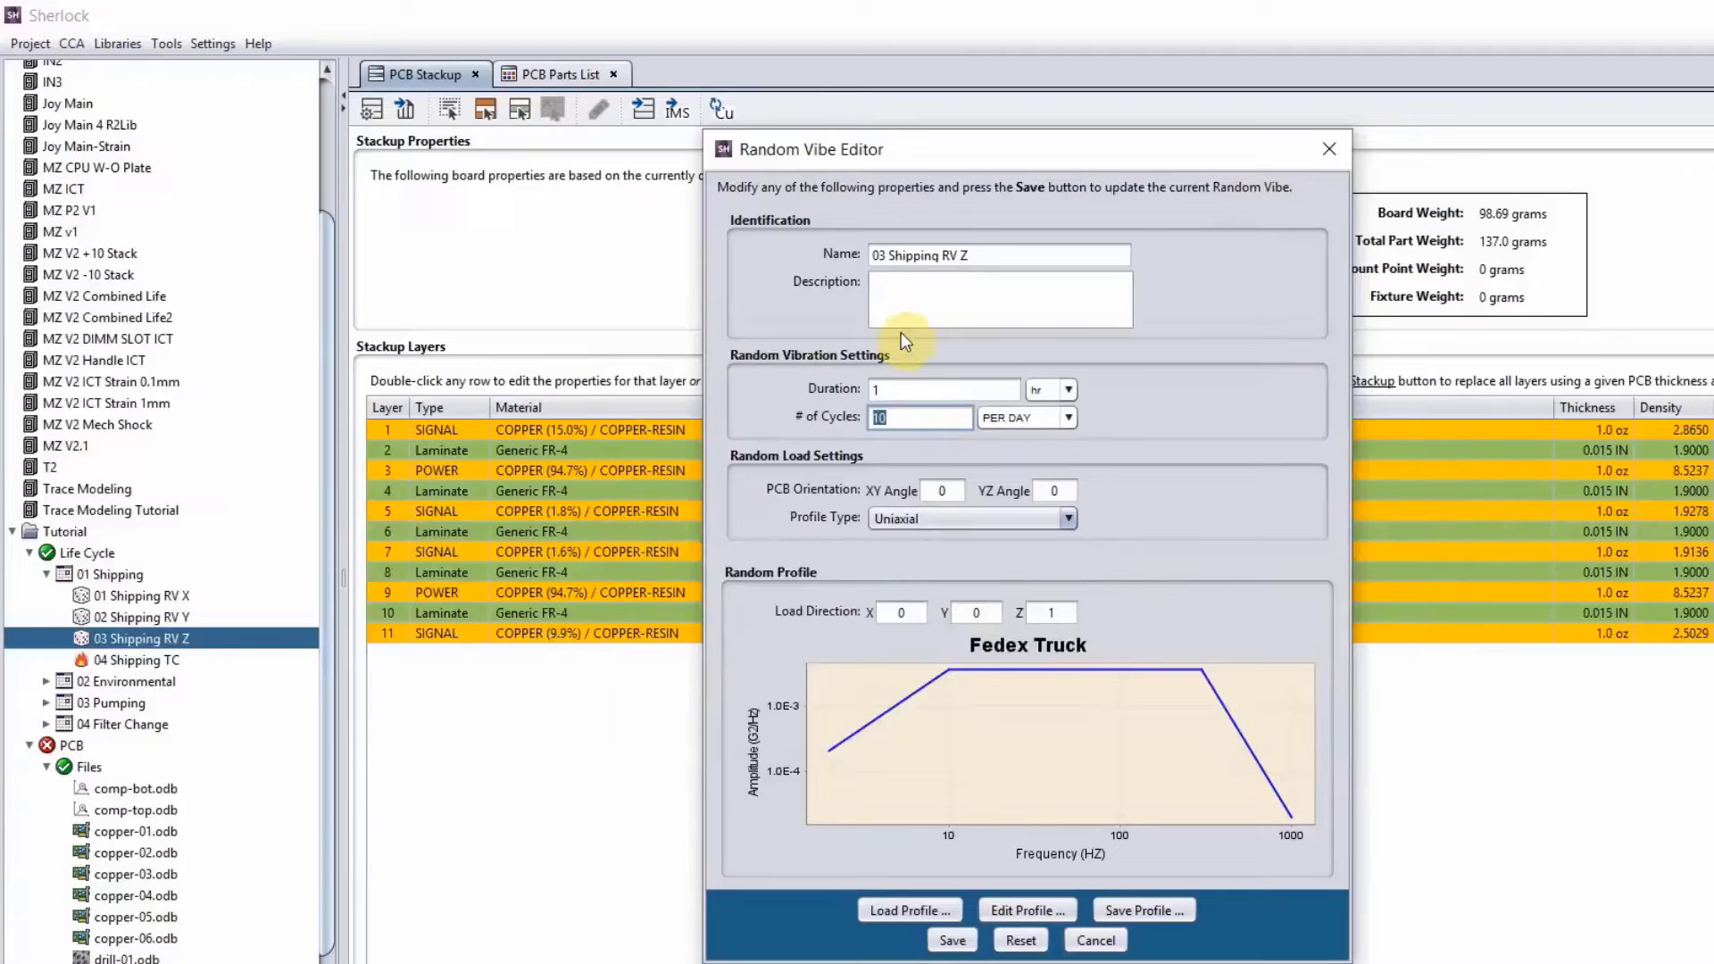
# Step: Close the RV Z editor, review 04 Shipping TC, then expand 02 Environmental and 03 Pumping
pyautogui.click(1328, 136)
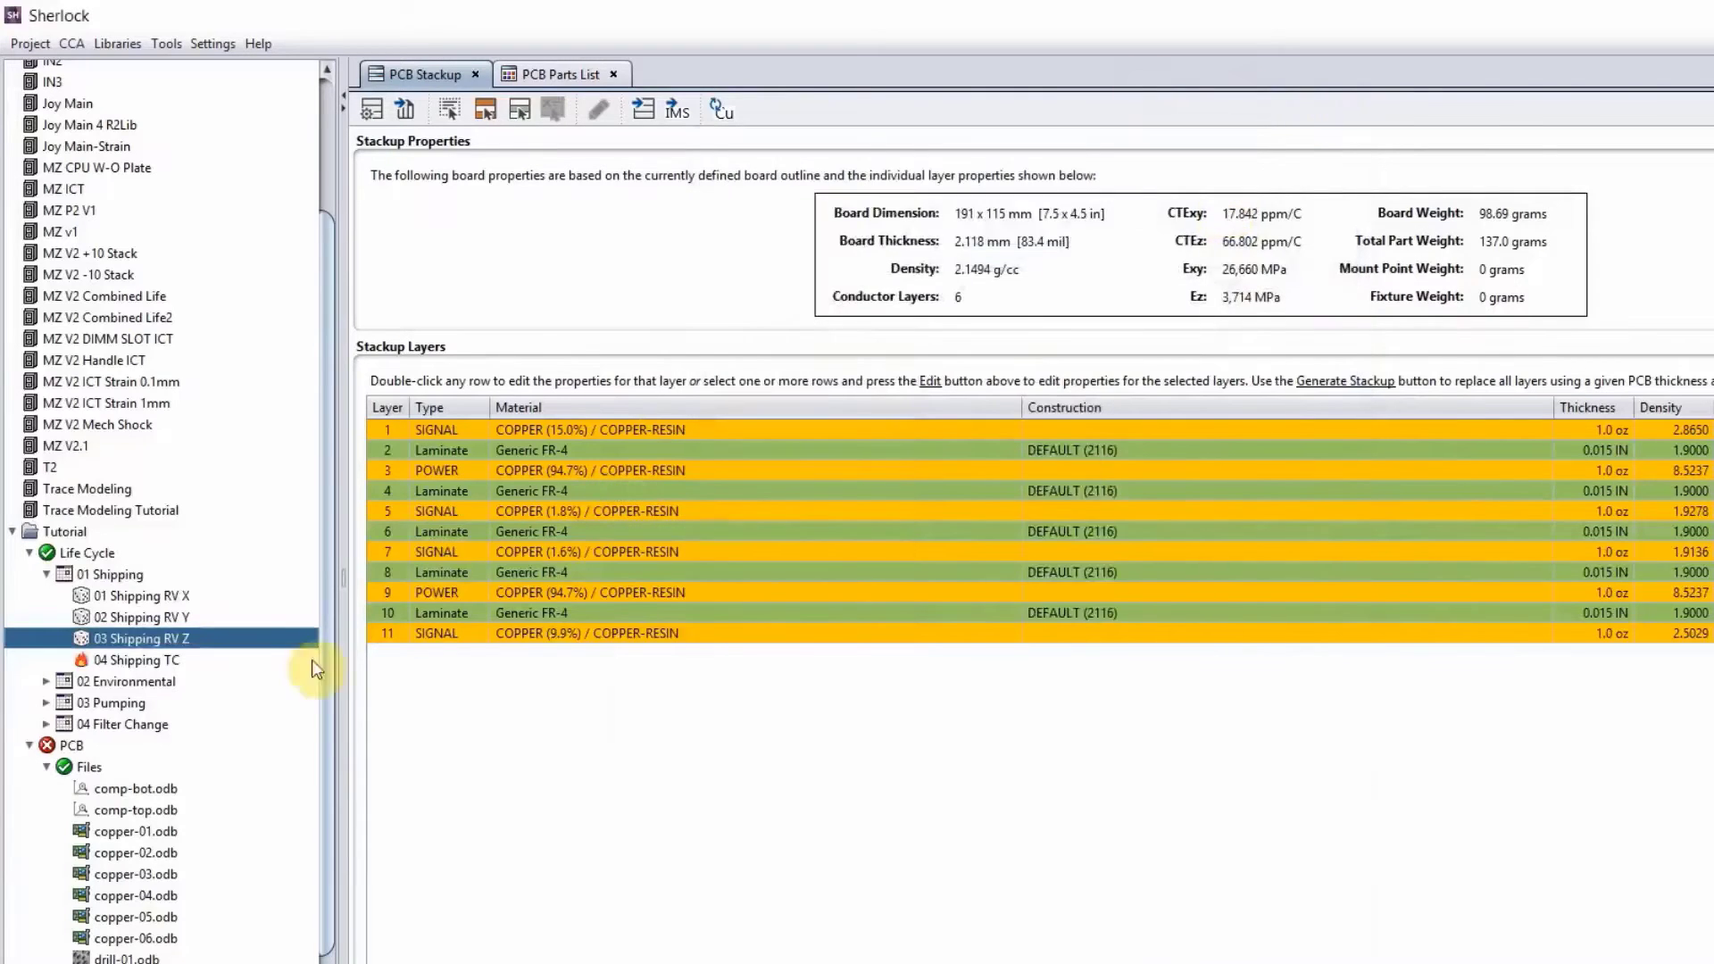
pyautogui.doubleClick(142, 662)
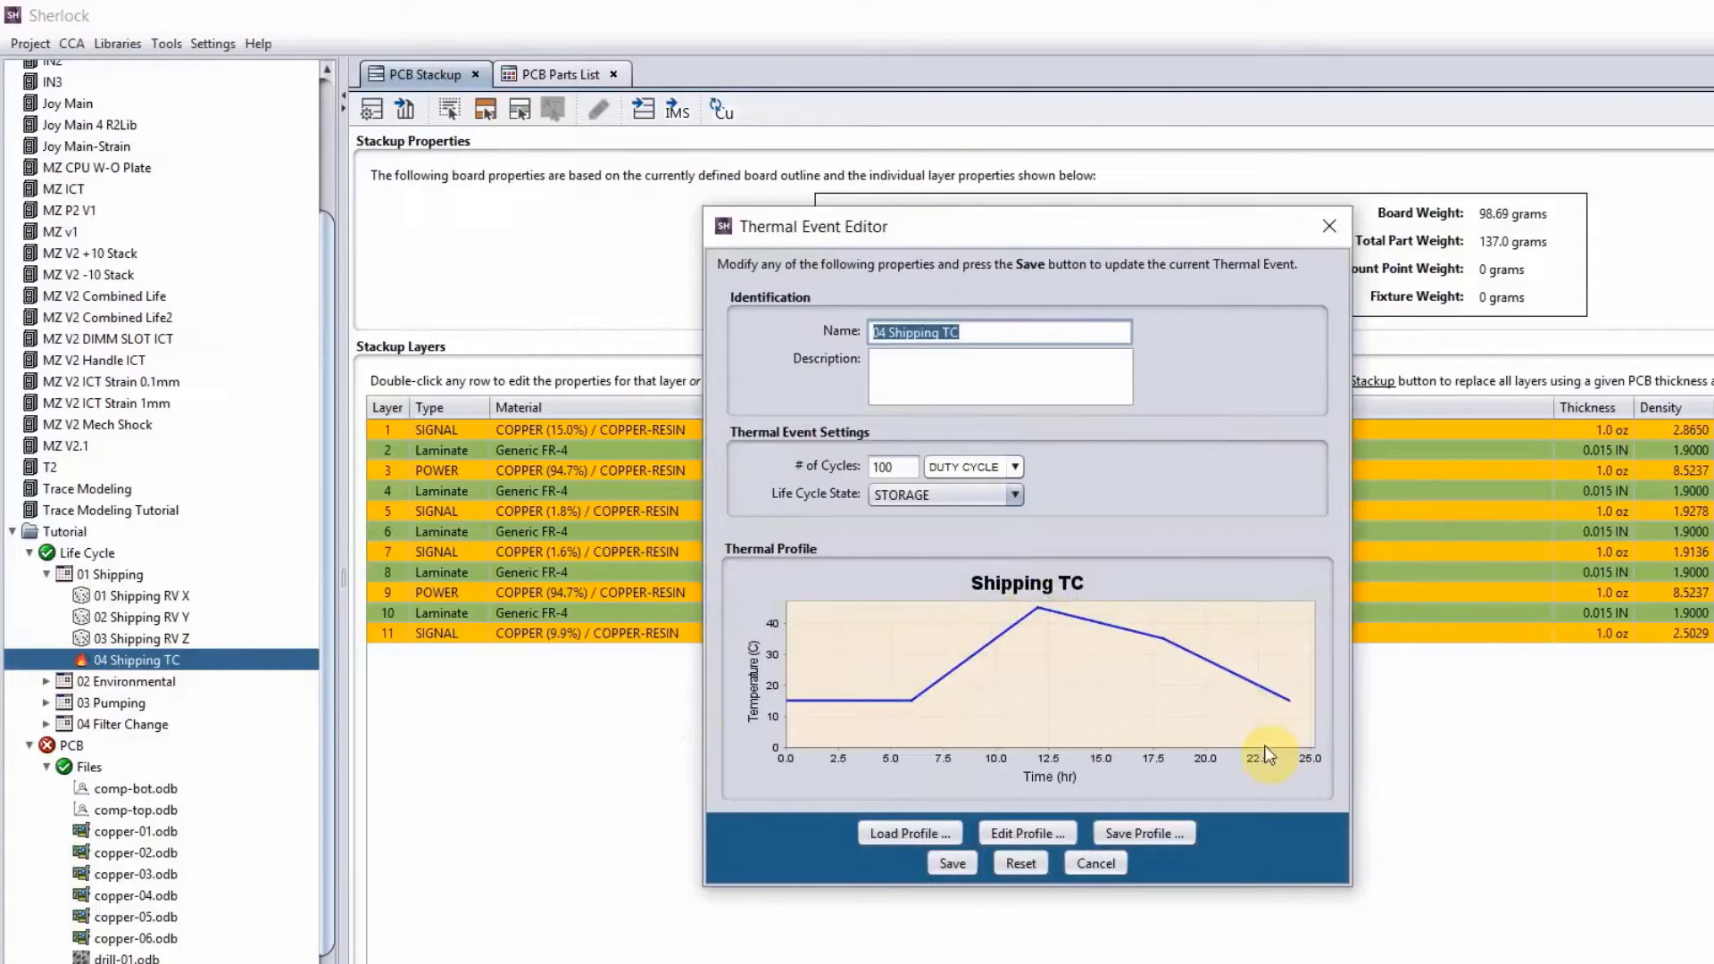
pyautogui.click(1119, 864)
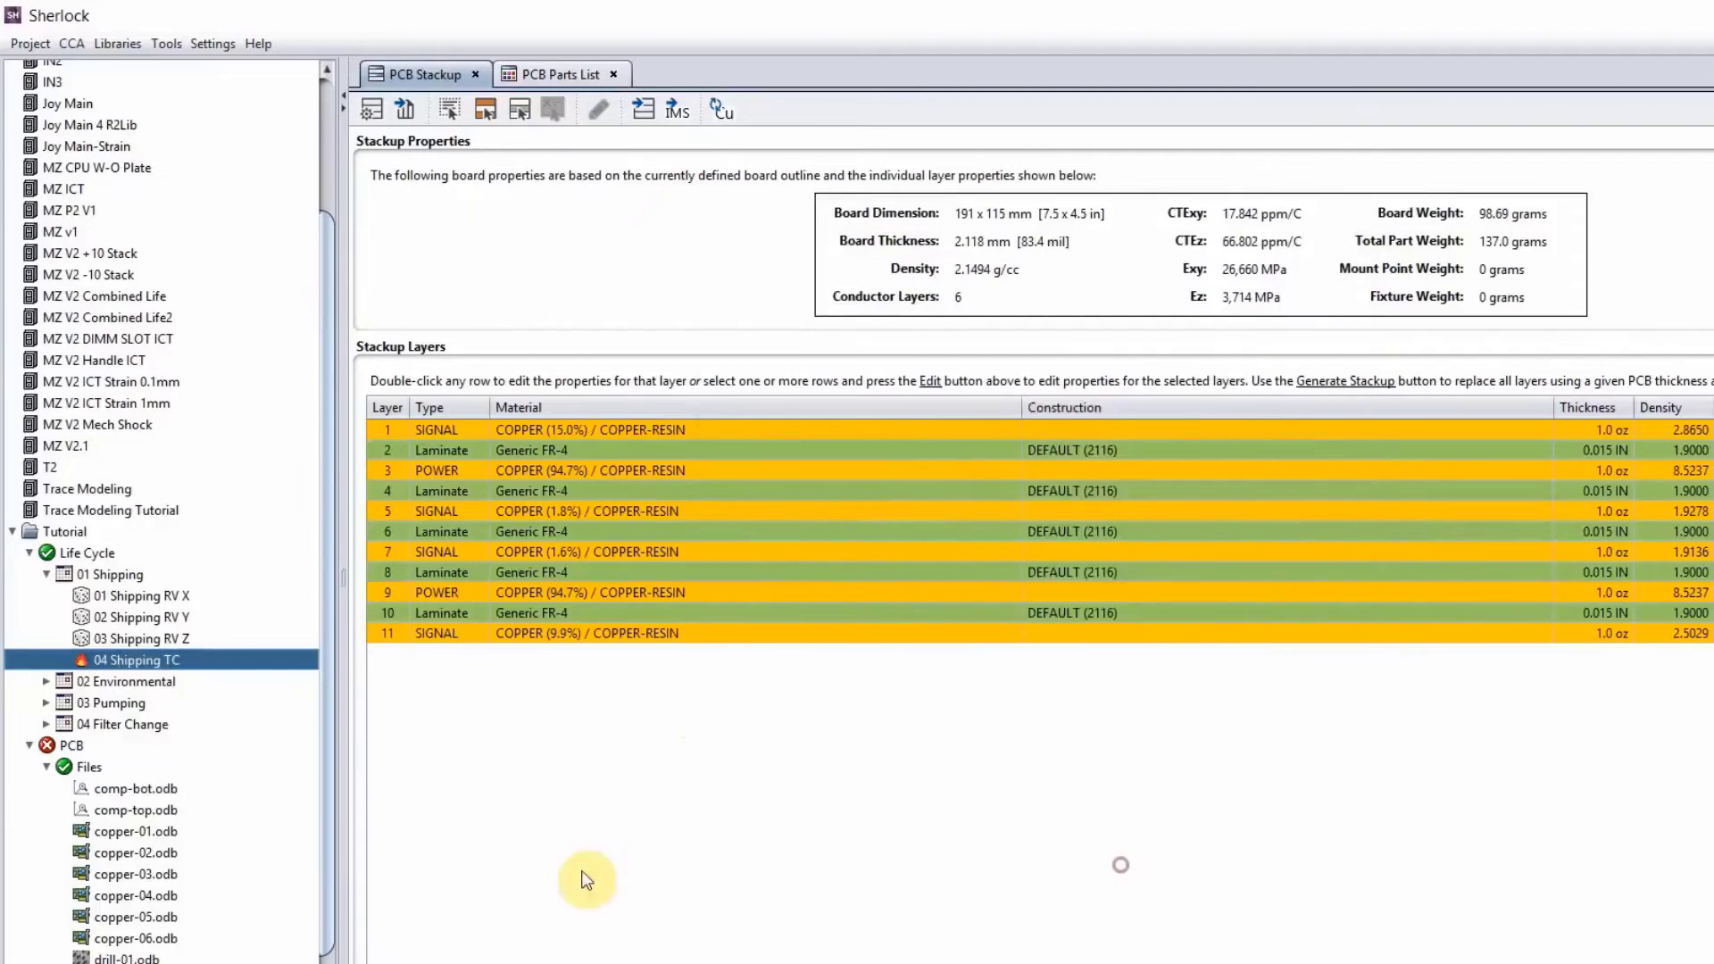
pyautogui.click(46, 683)
pyautogui.click(46, 724)
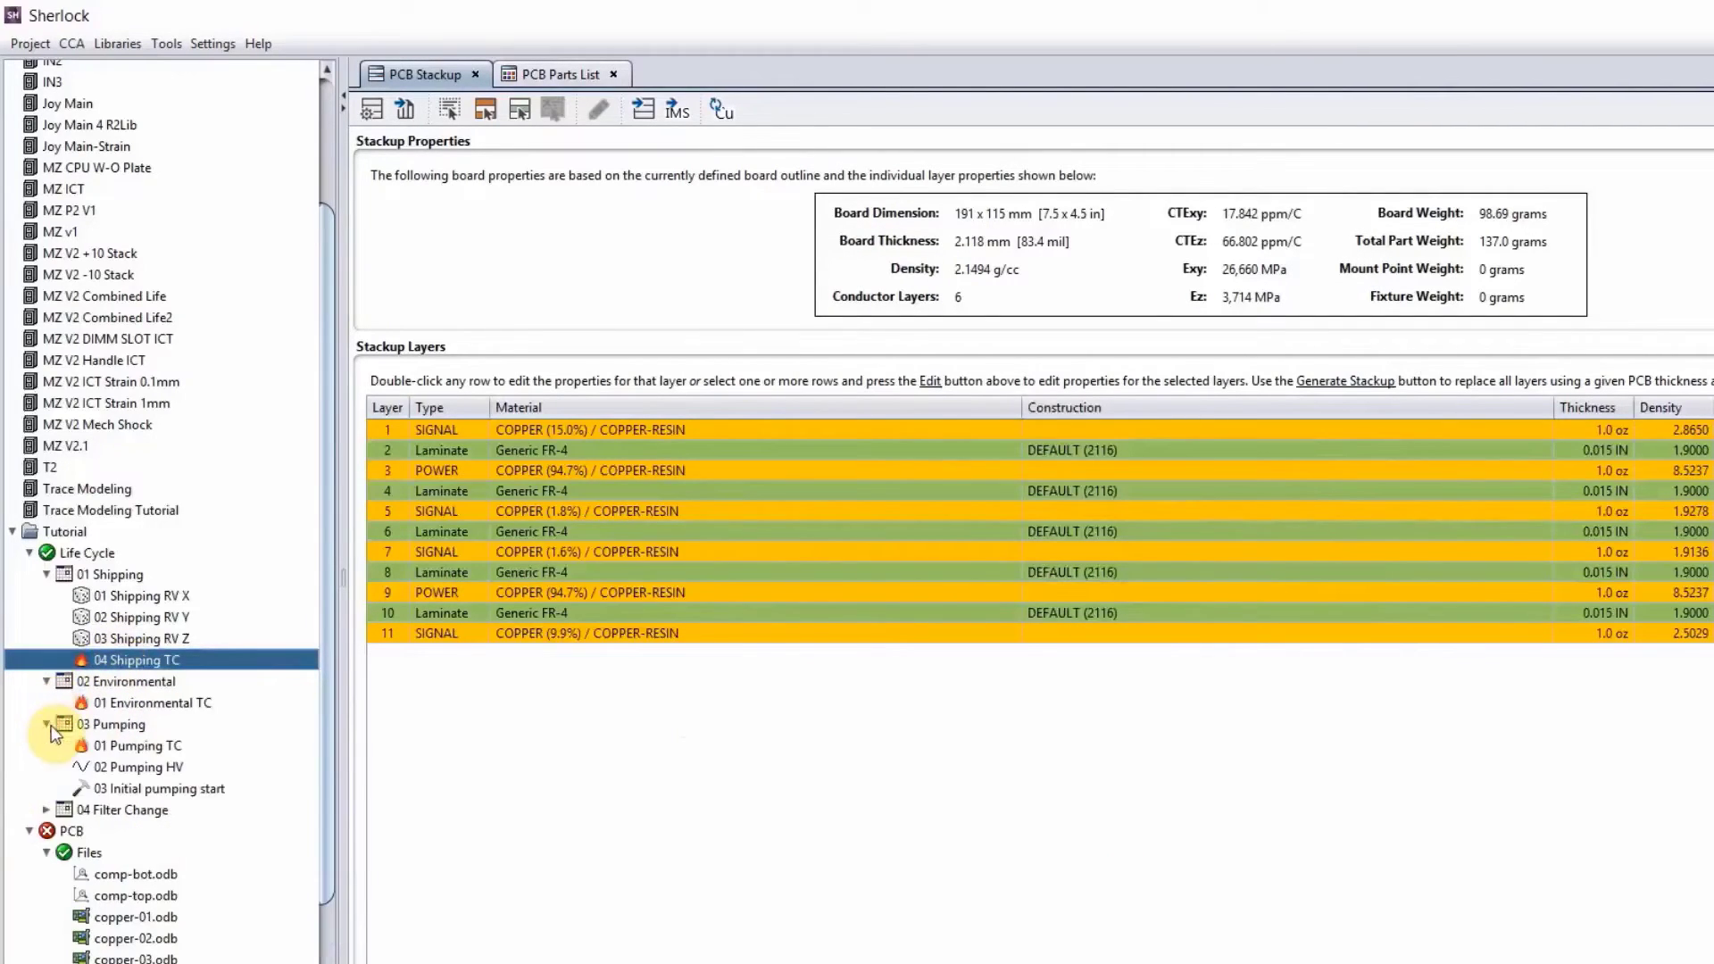
# Step: Review the 01 Pumping TC profile steps, ramping from 10 °C to a 15-min 65 °C hold
pyautogui.doubleClick(121, 748)
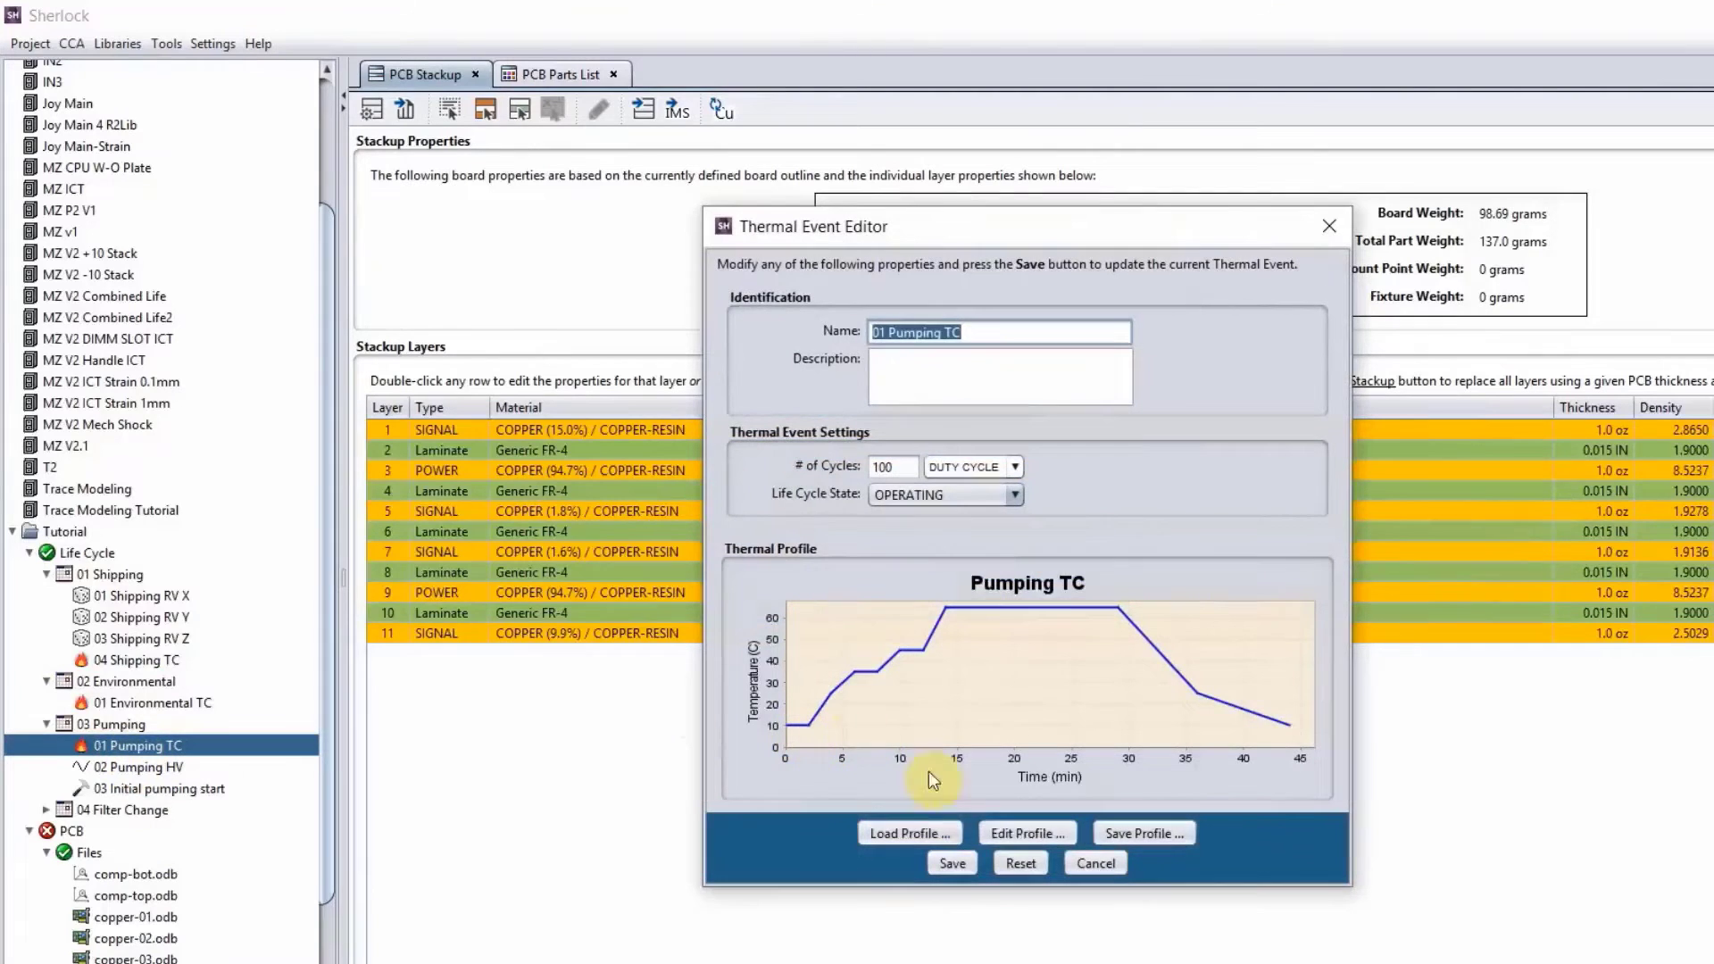
pyautogui.click(994, 836)
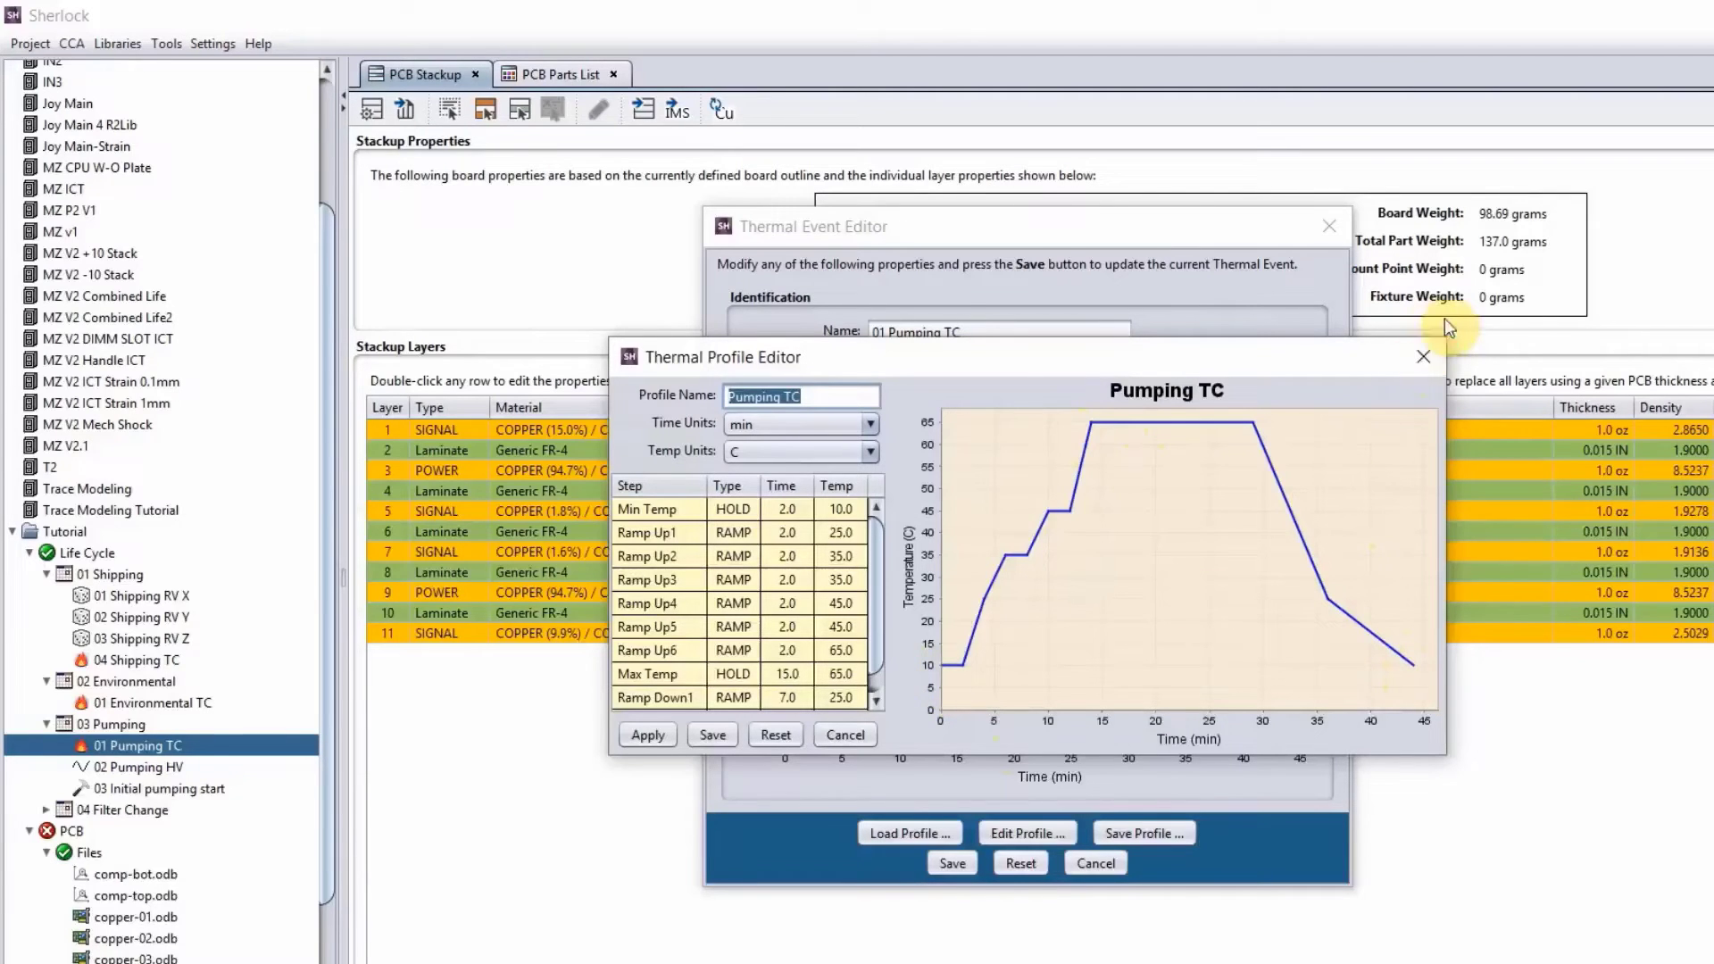
pyautogui.click(1429, 356)
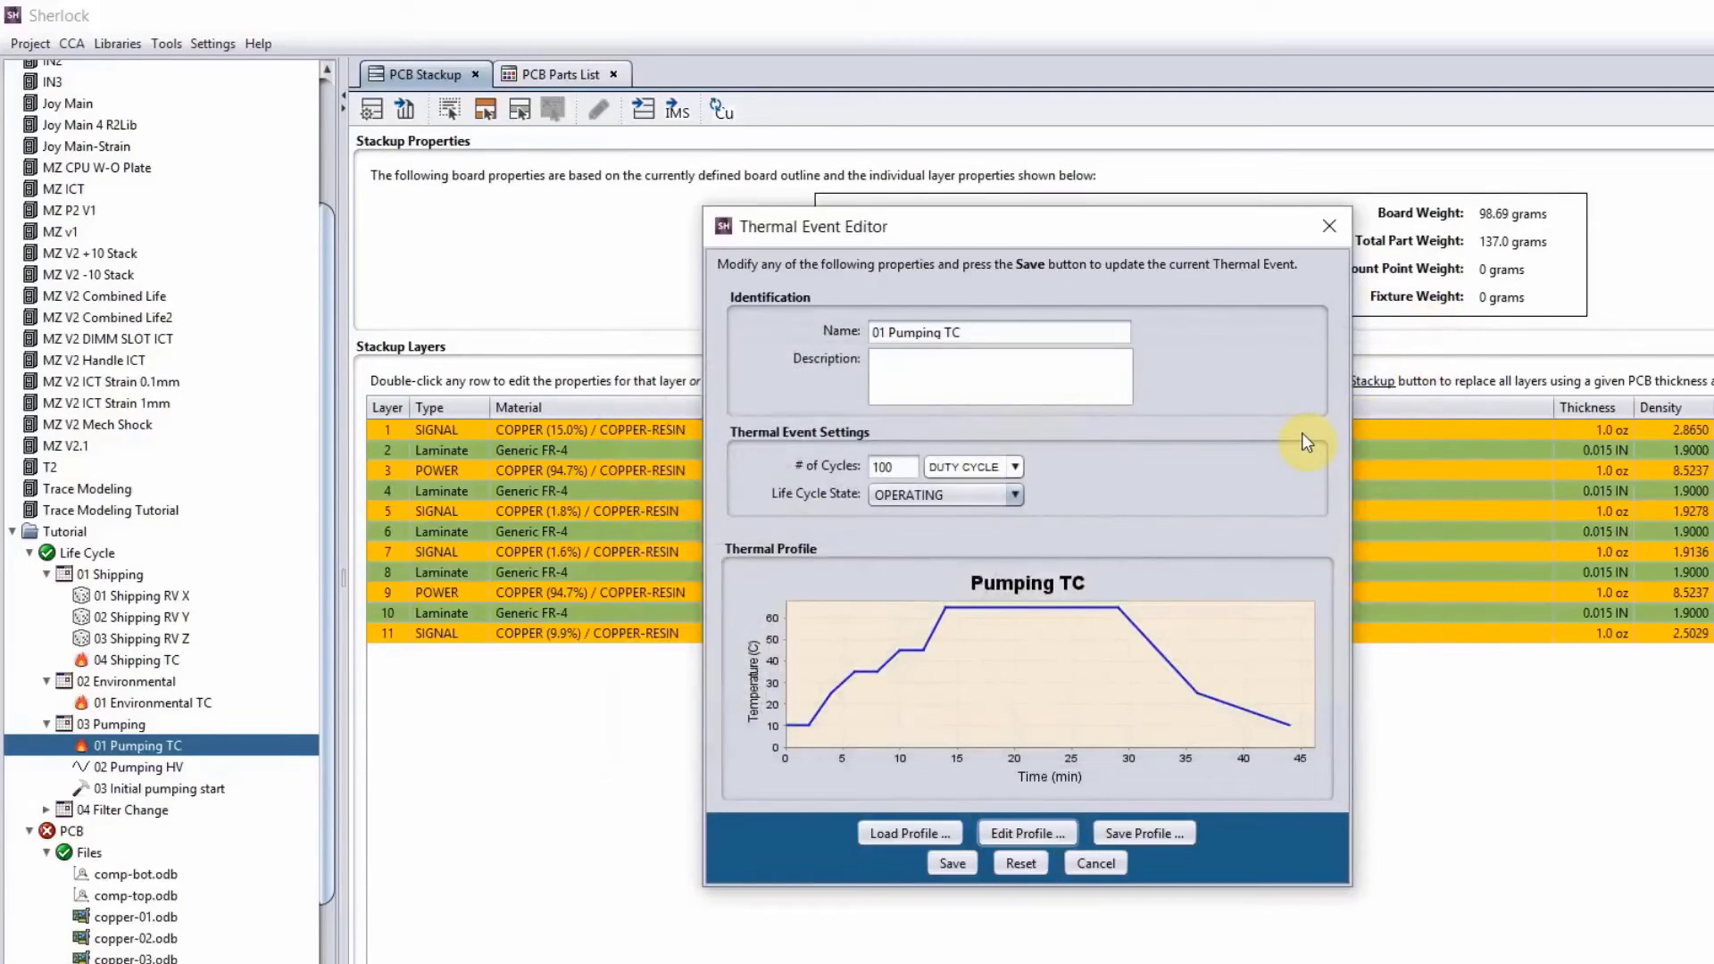
# Step: Close Pumping TC and open the Pump Start pulse profile of 03 Initial pumping start
pyautogui.click(1328, 227)
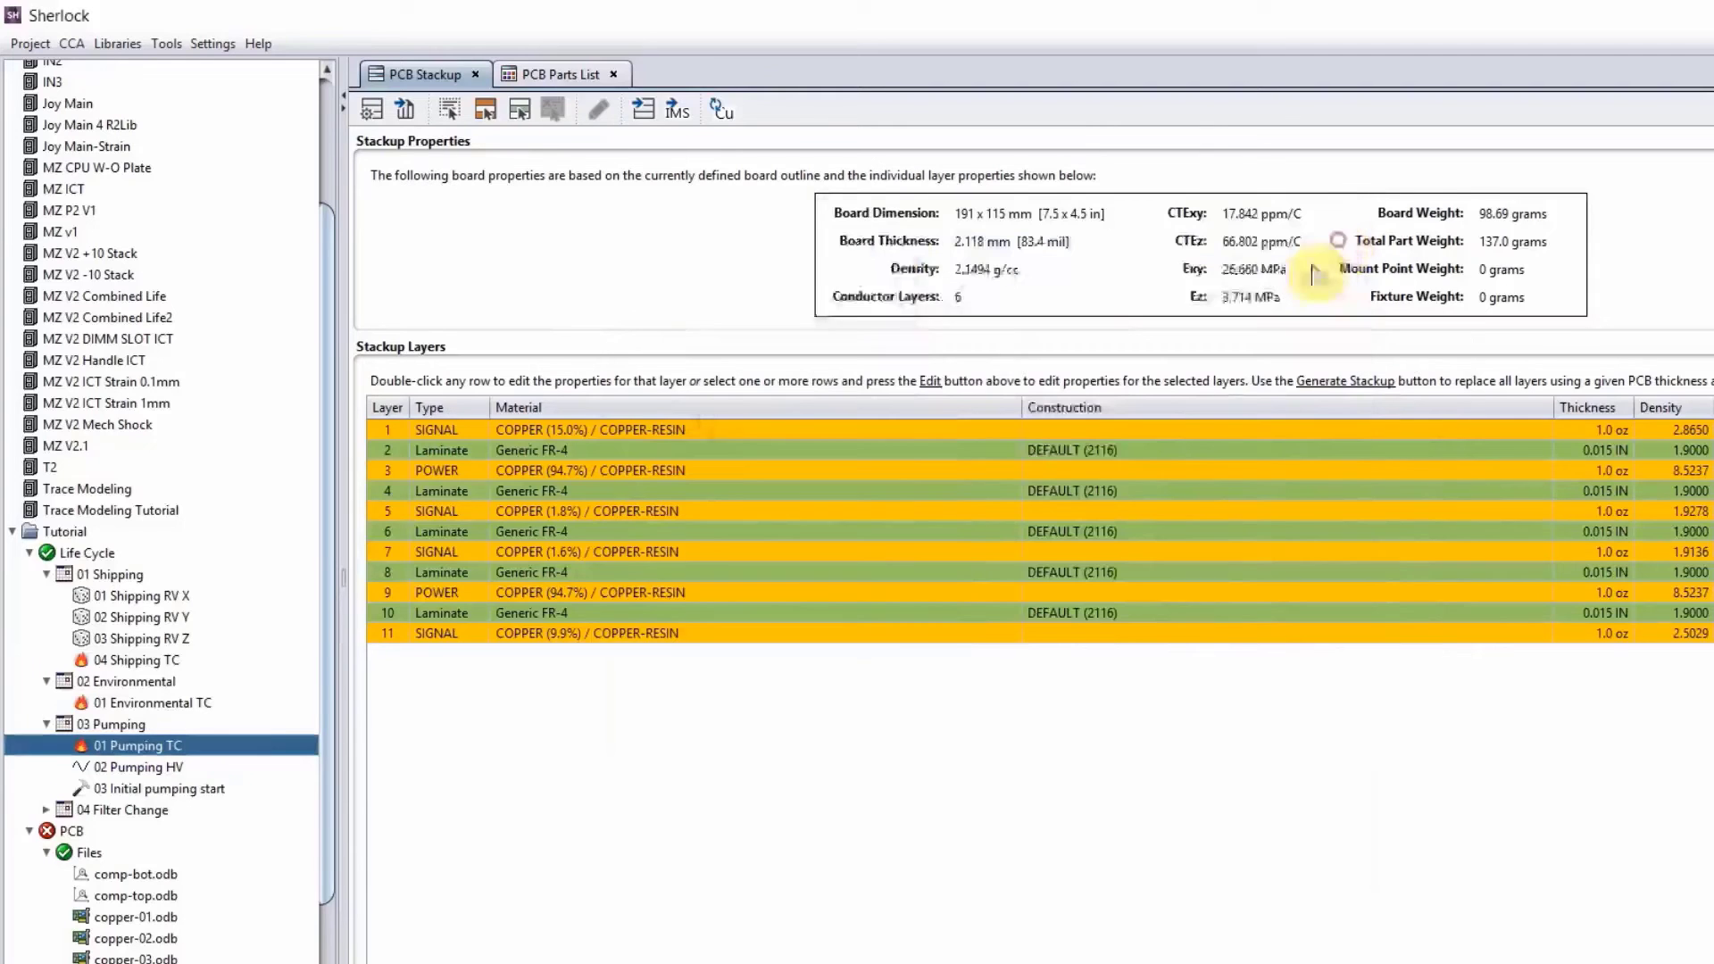
pyautogui.doubleClick(185, 789)
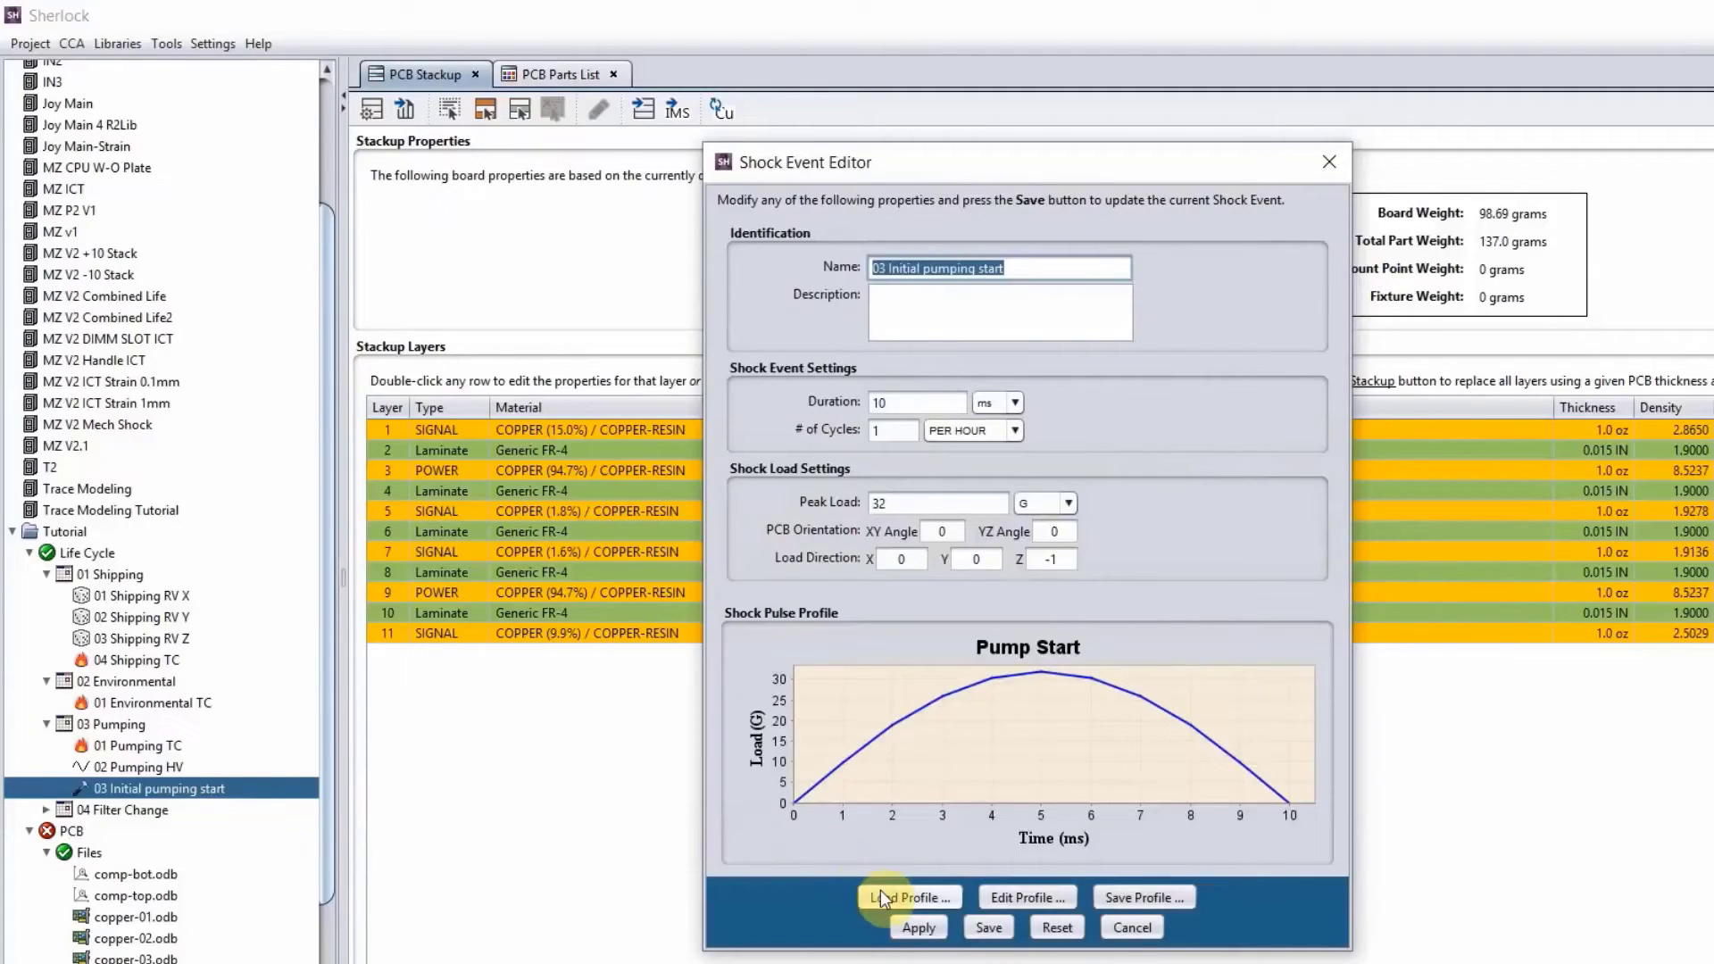
pyautogui.click(1015, 902)
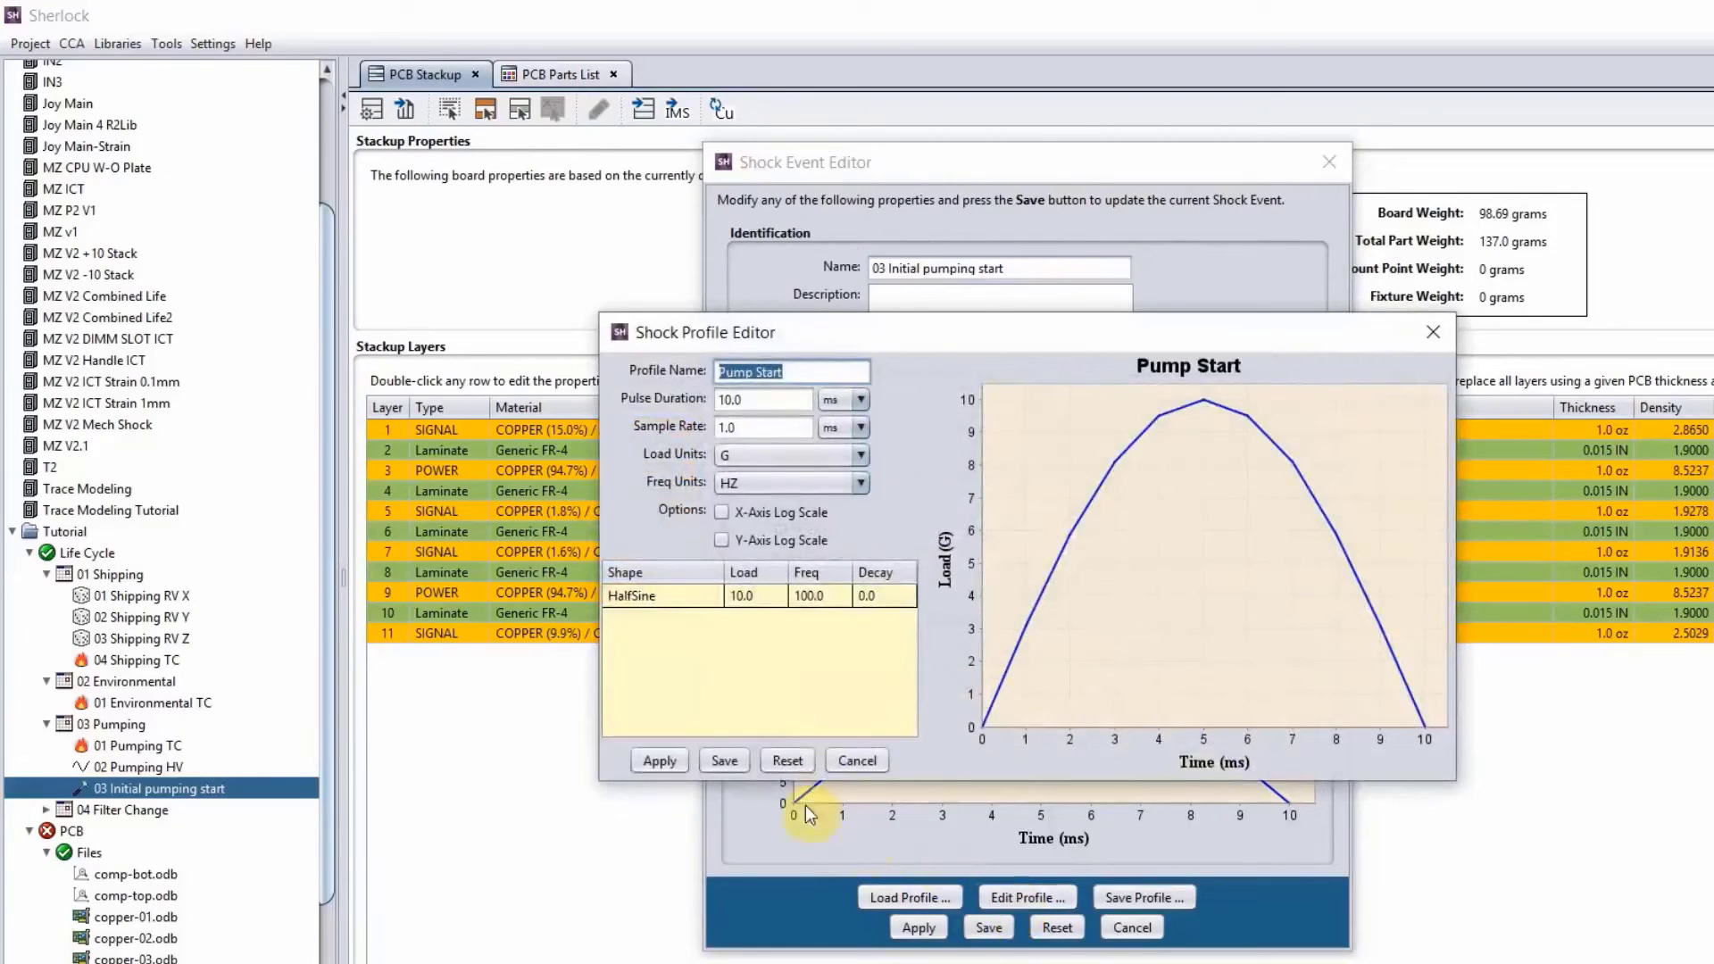
# Step: Preview the Pump Start pulse shape as Haversine, then as Sawtooth
pyautogui.click(694, 597)
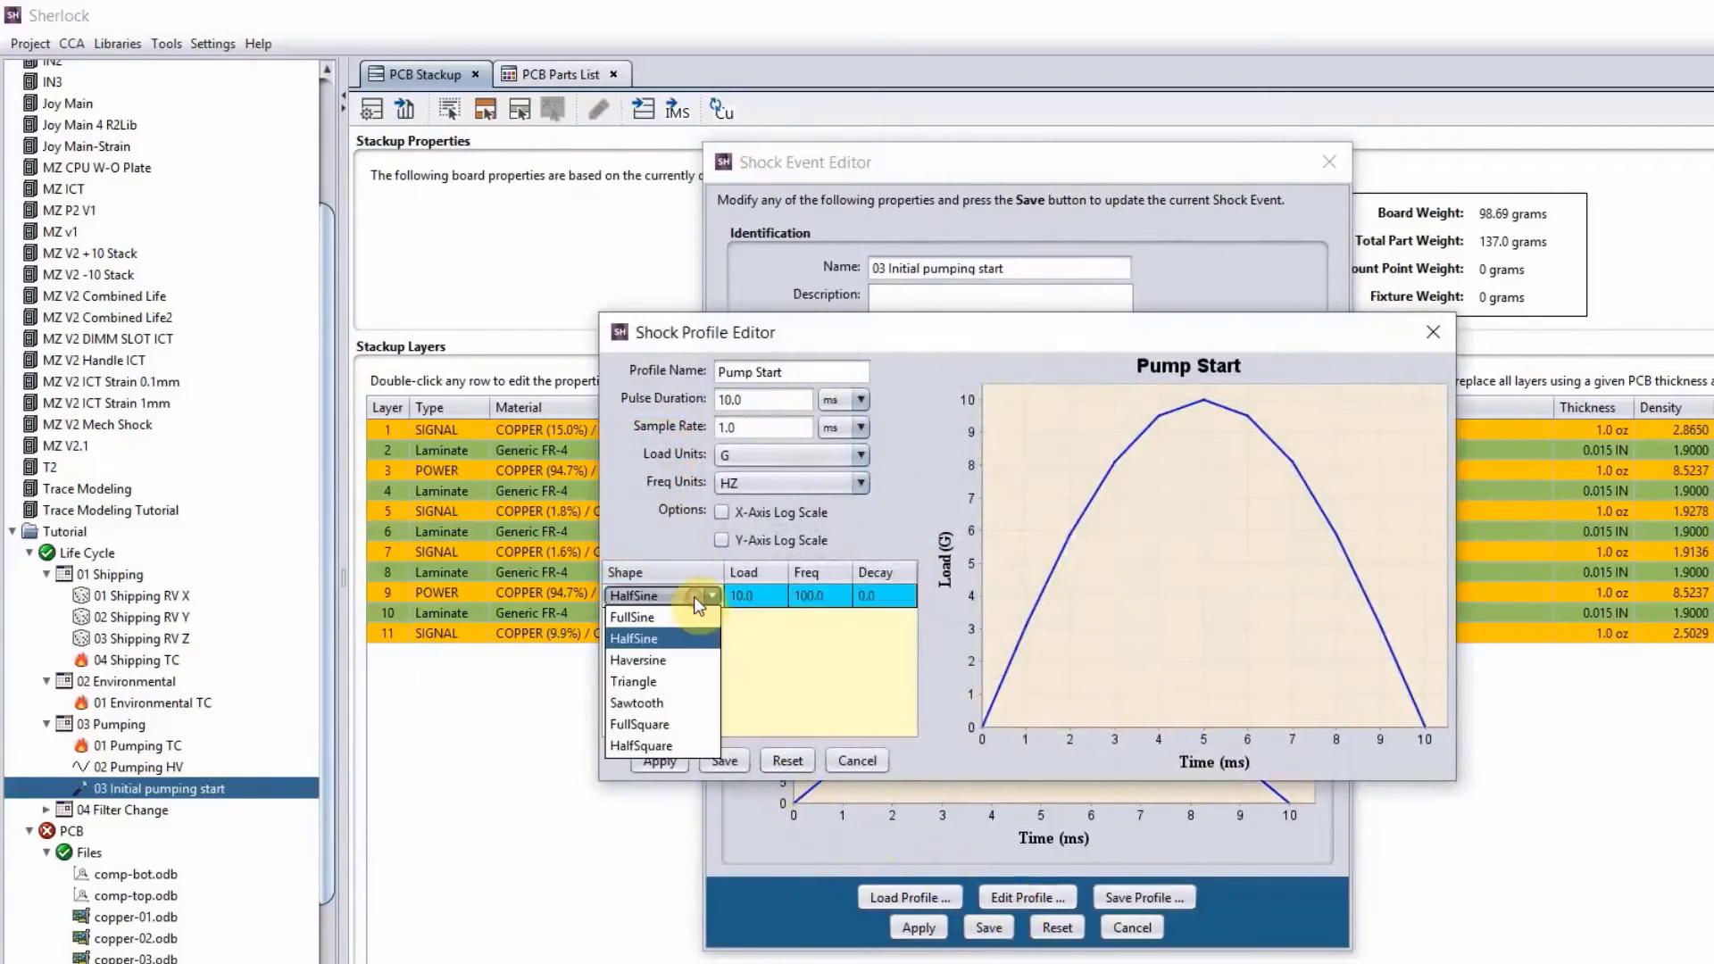
pyautogui.click(678, 662)
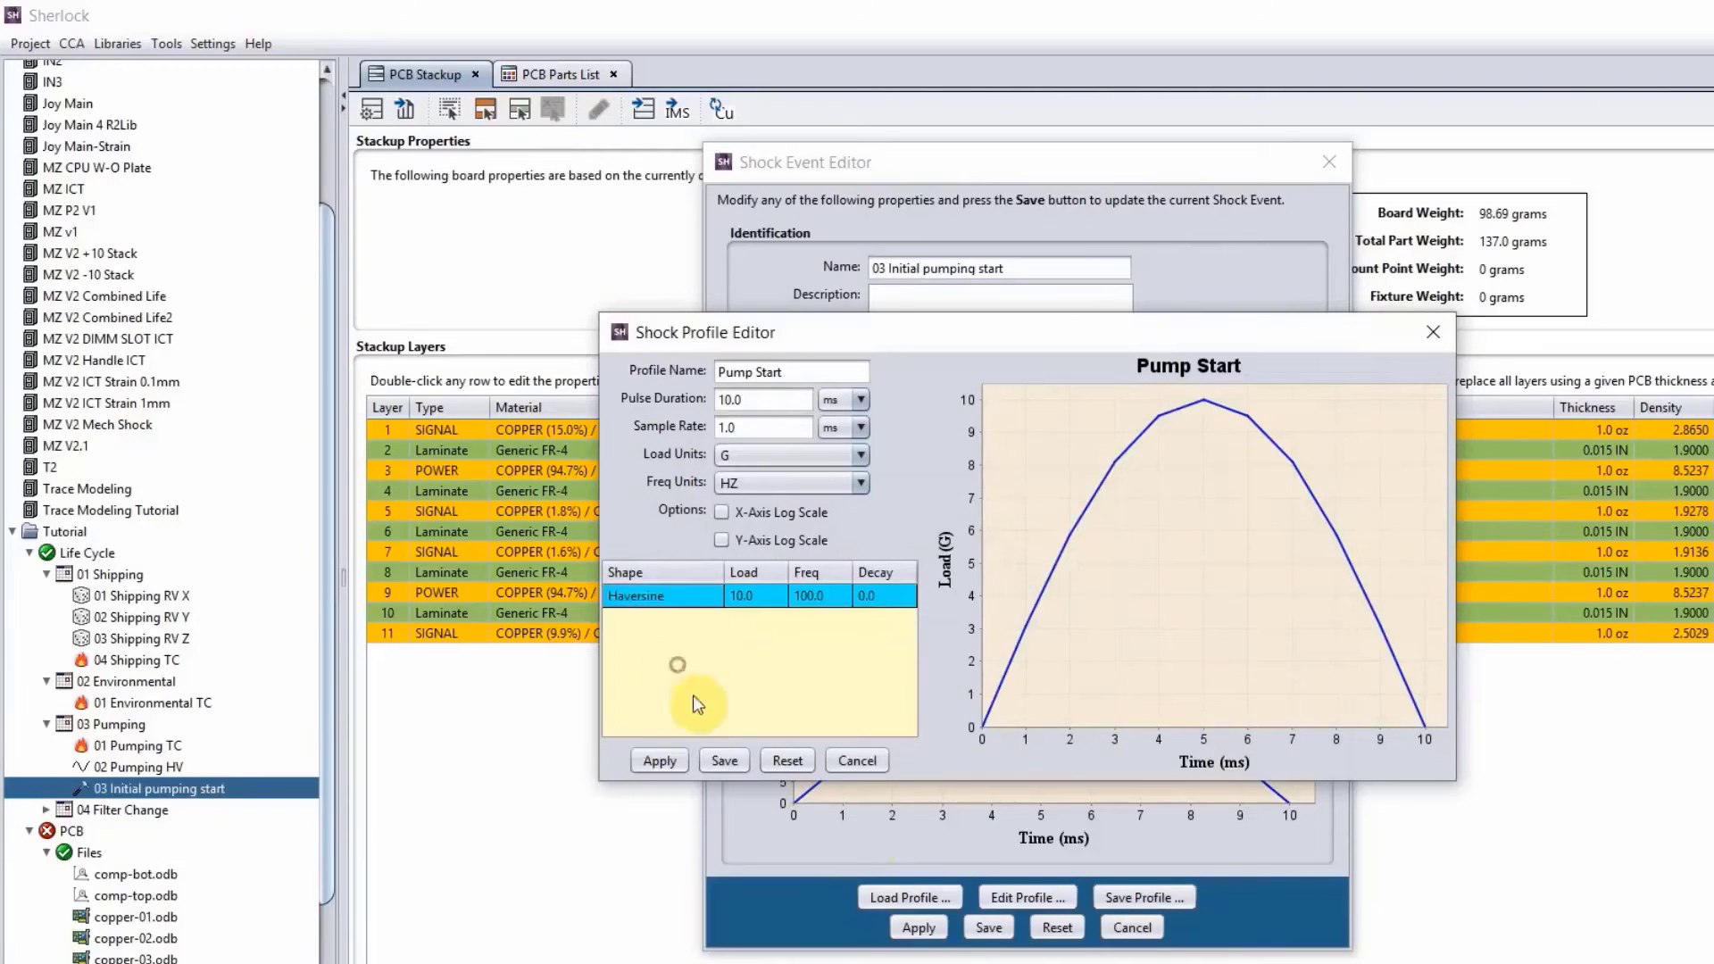
pyautogui.click(683, 761)
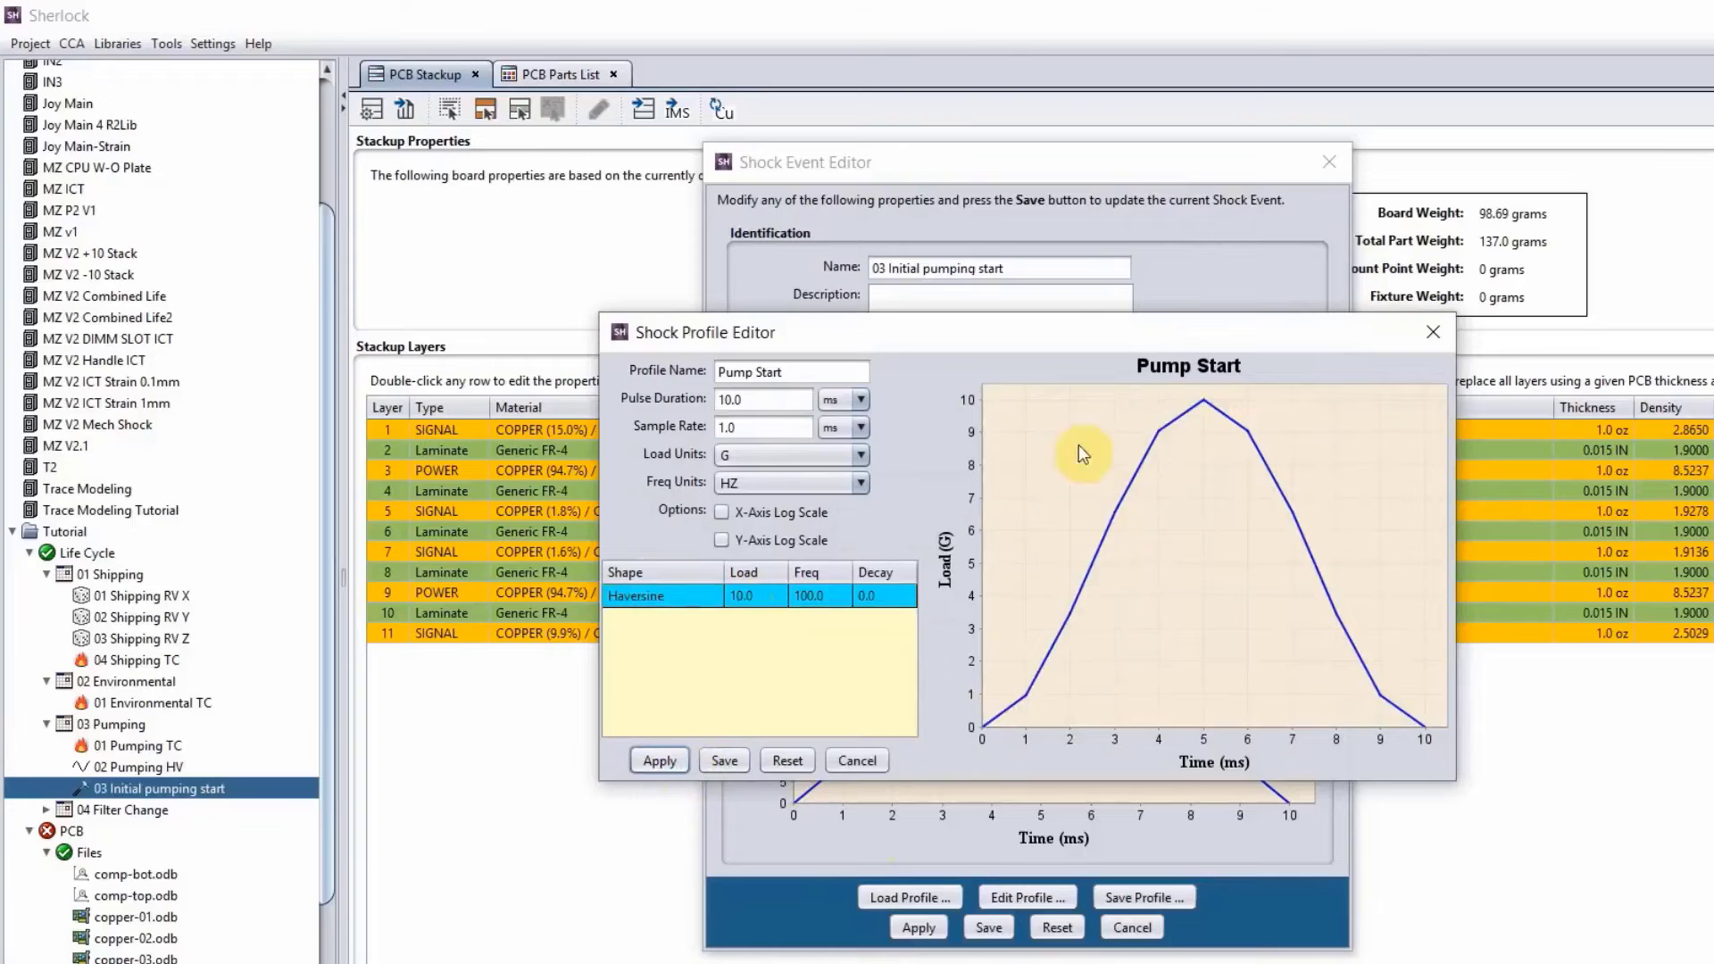
pyautogui.click(698, 602)
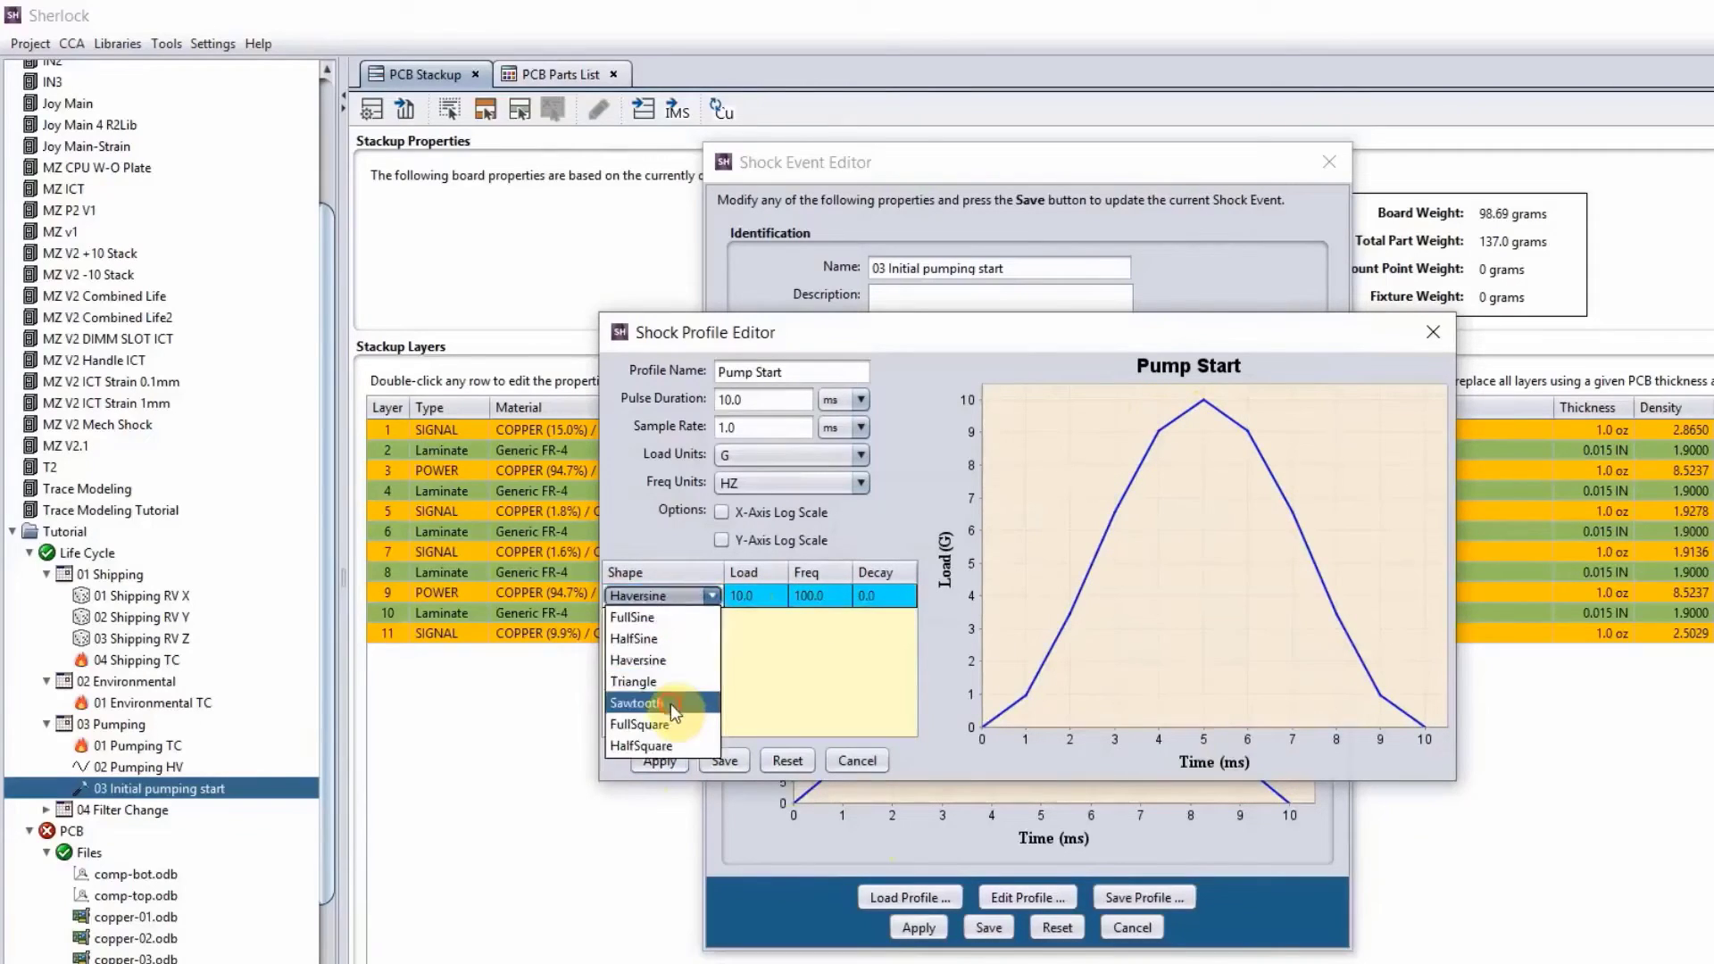
pyautogui.click(671, 703)
pyautogui.click(660, 764)
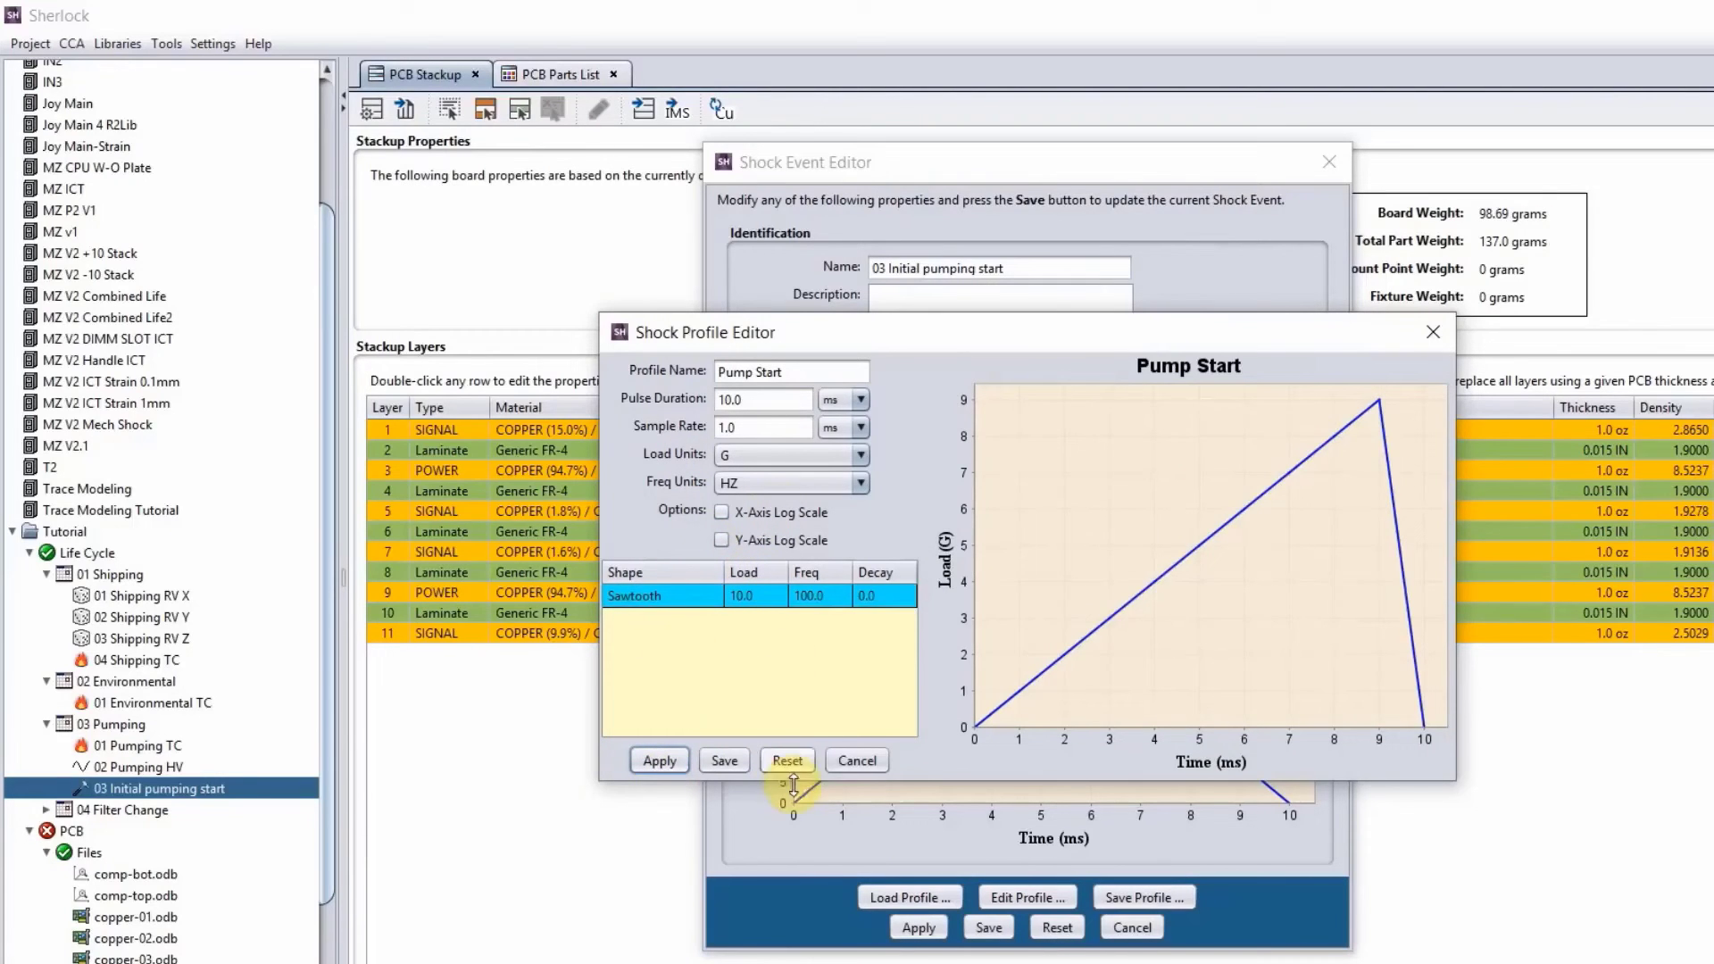
# Step: Discard the profile edits, check Duration, # of Cycles and Peak Load, and cancel the shock event
pyautogui.click(874, 759)
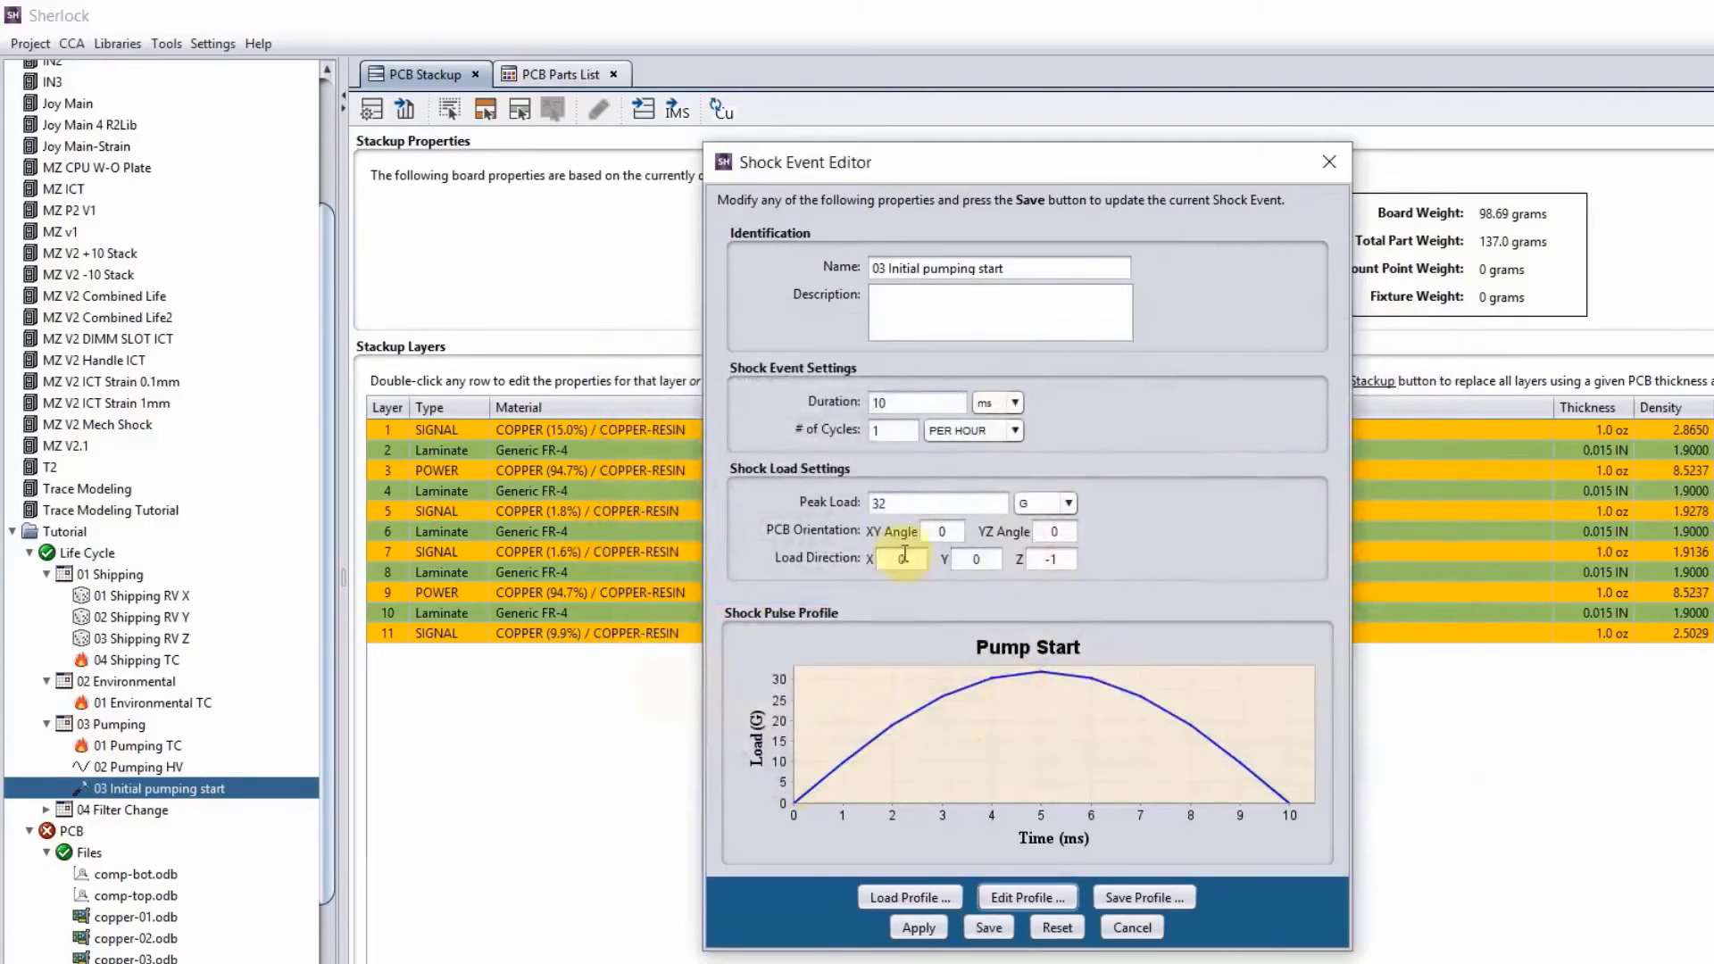
pyautogui.doubleClick(910, 410)
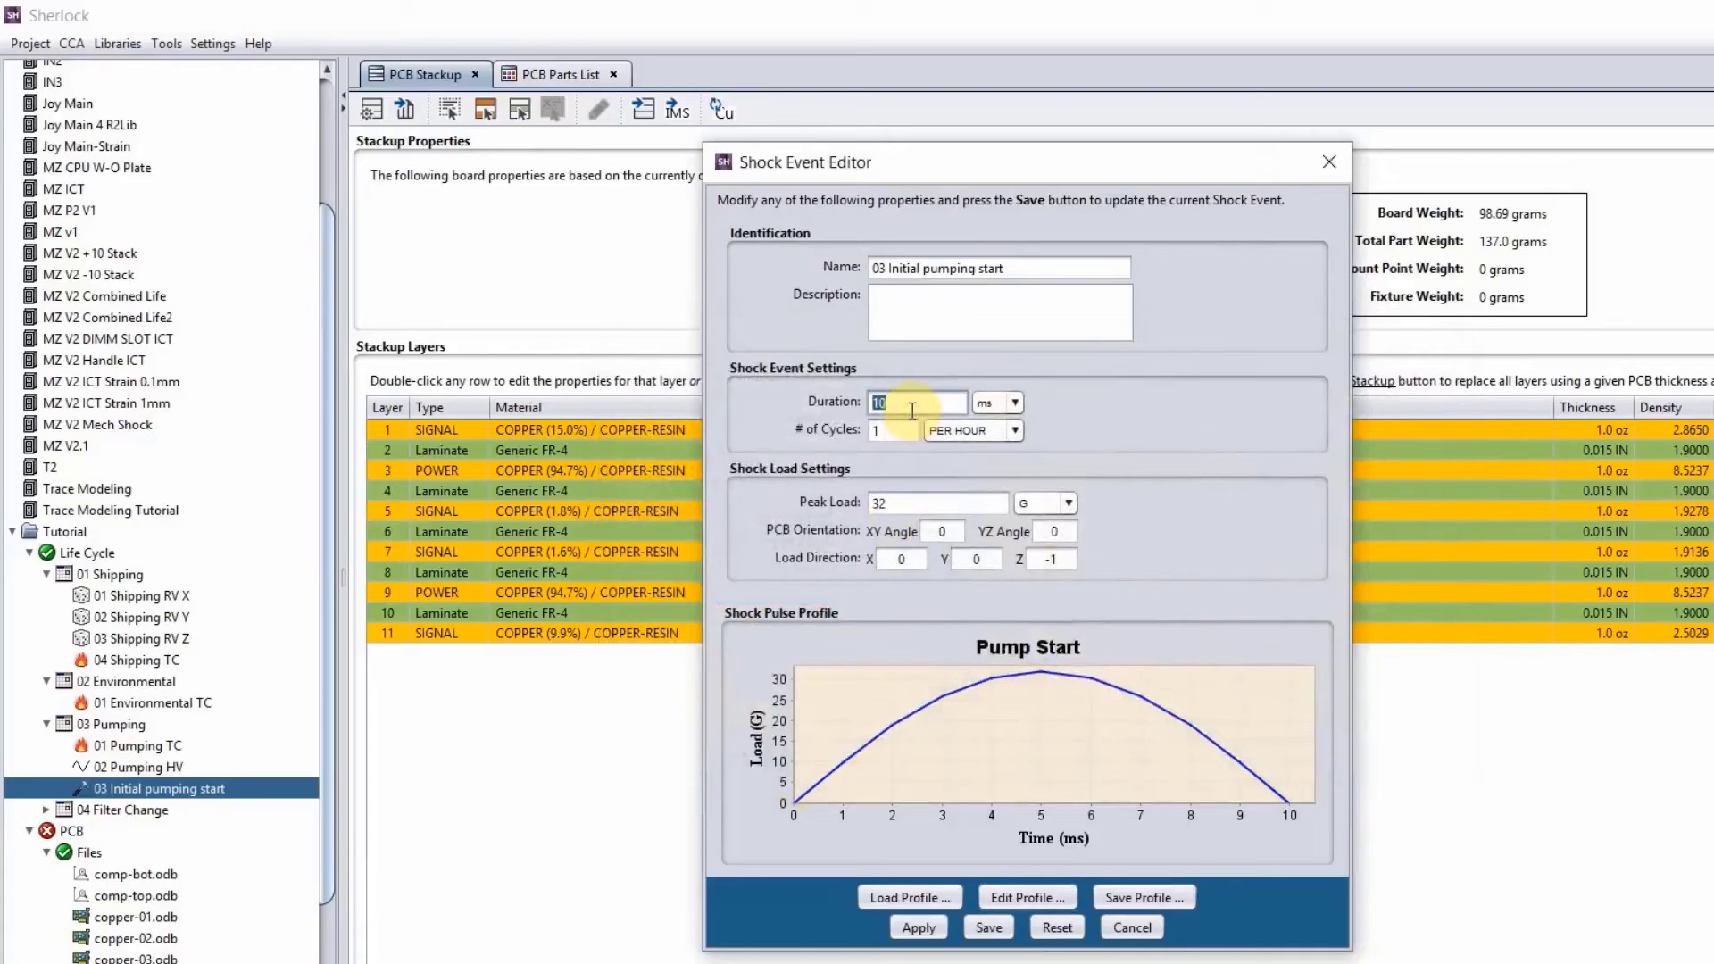
pyautogui.doubleClick(909, 430)
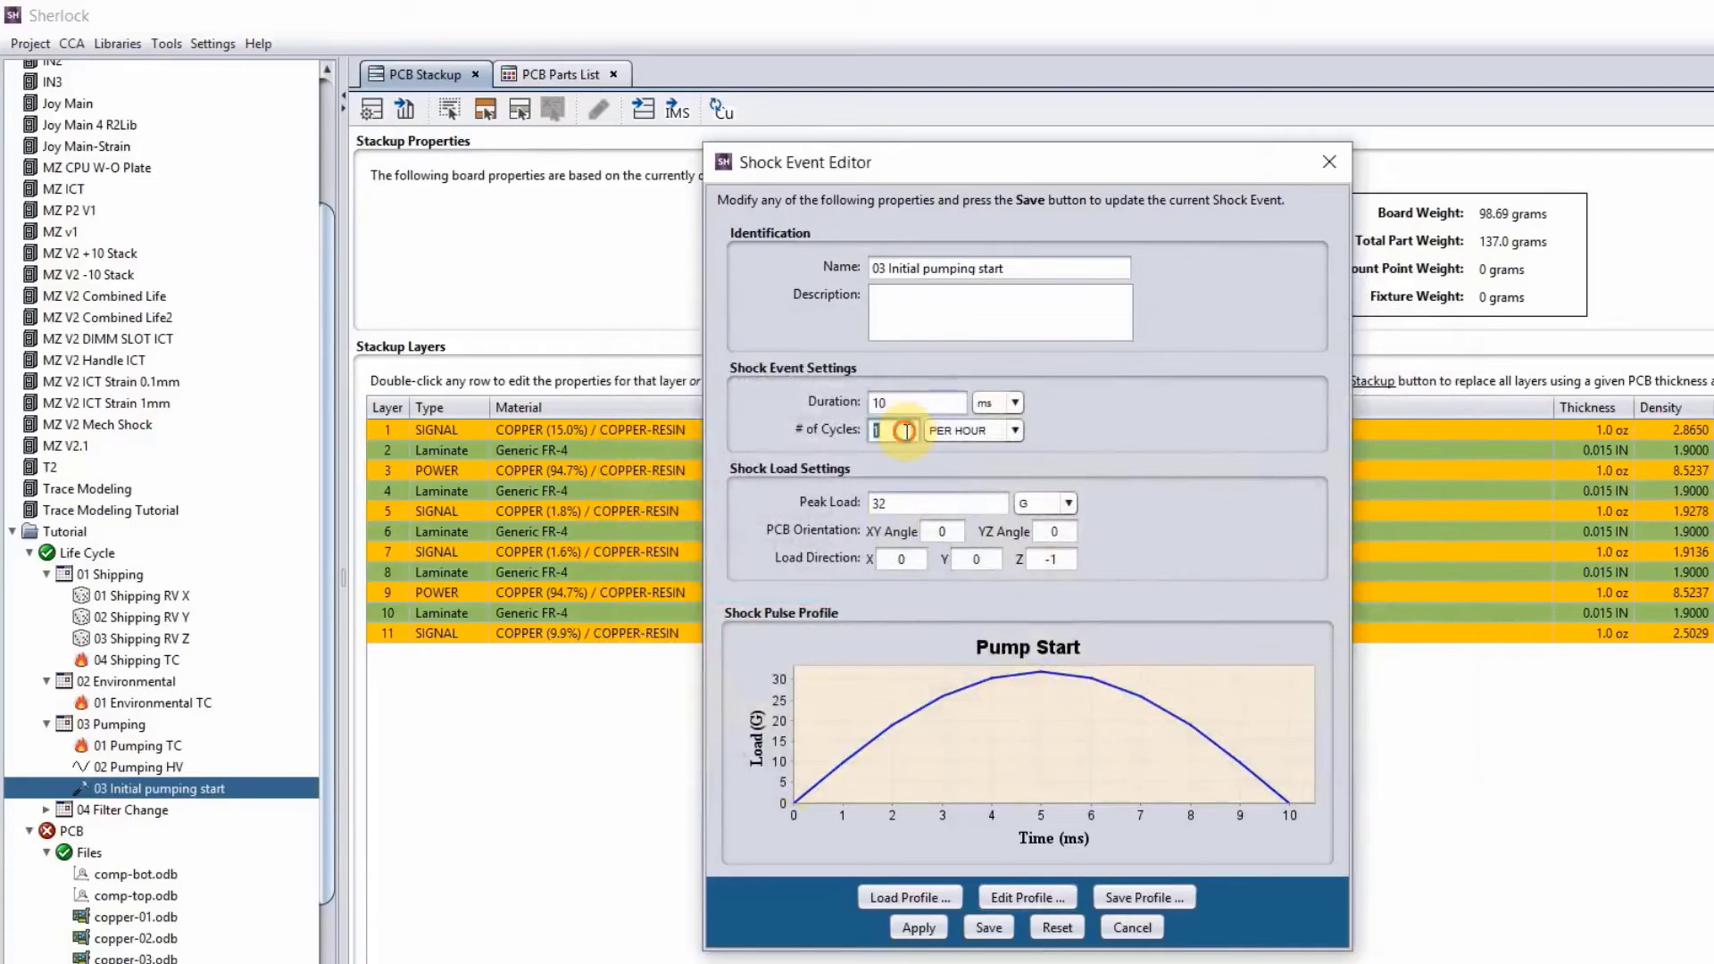
pyautogui.doubleClick(917, 505)
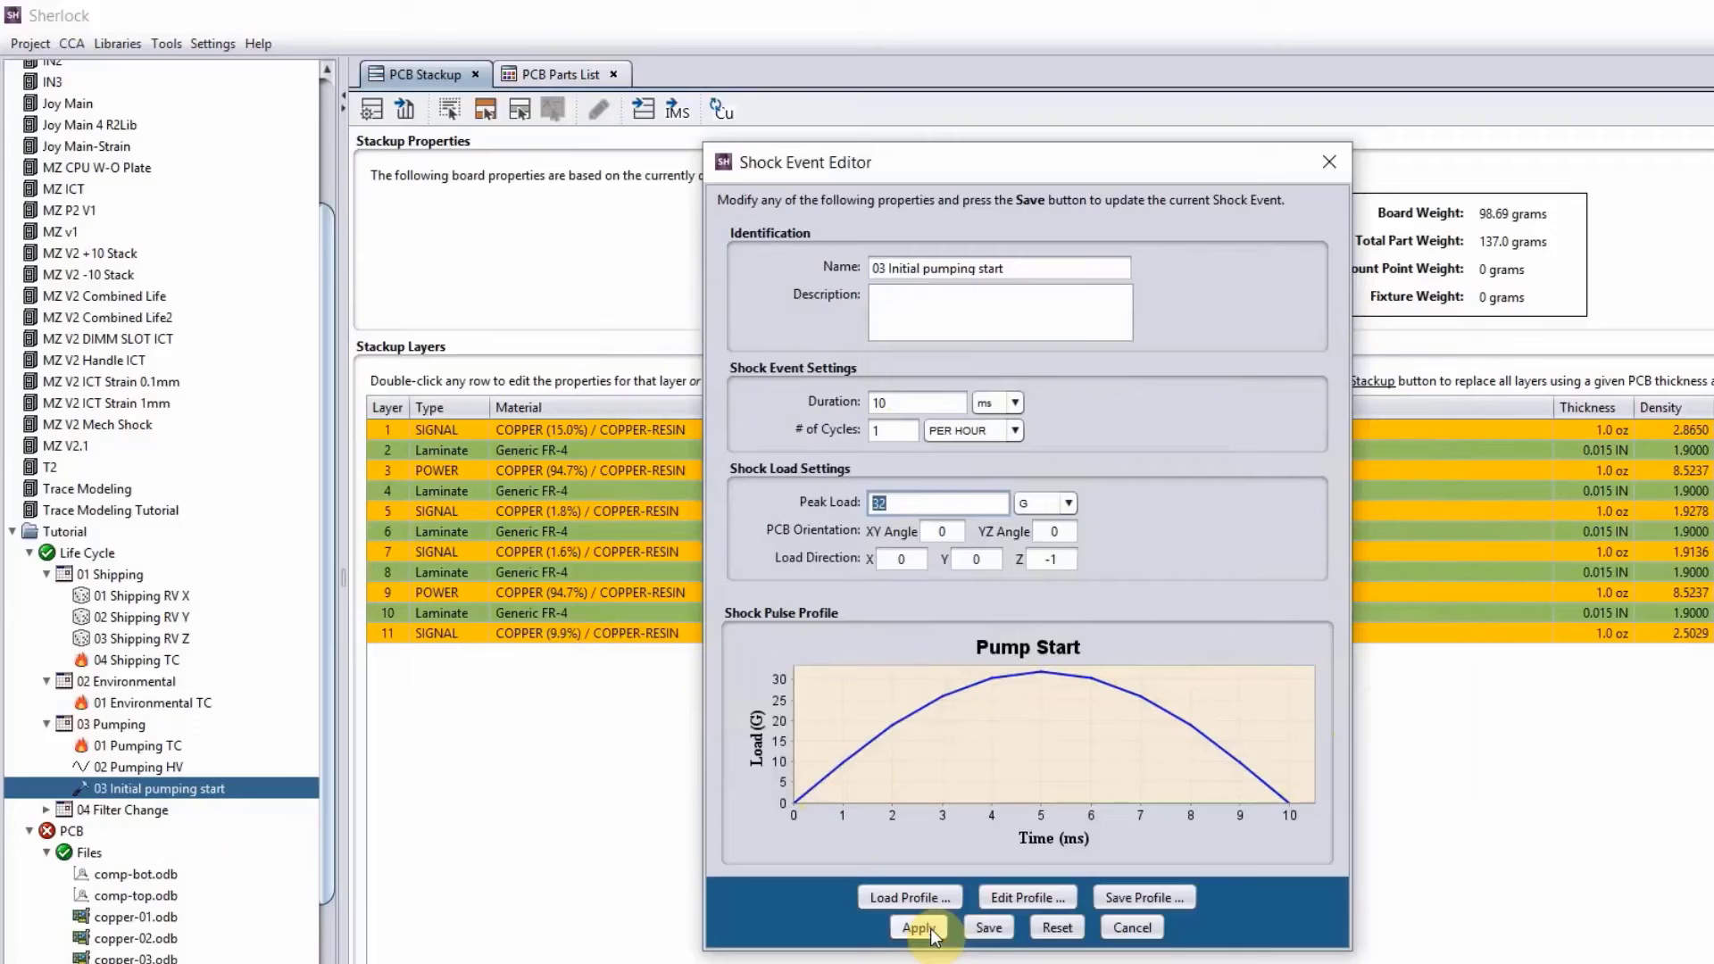
pyautogui.click(1116, 932)
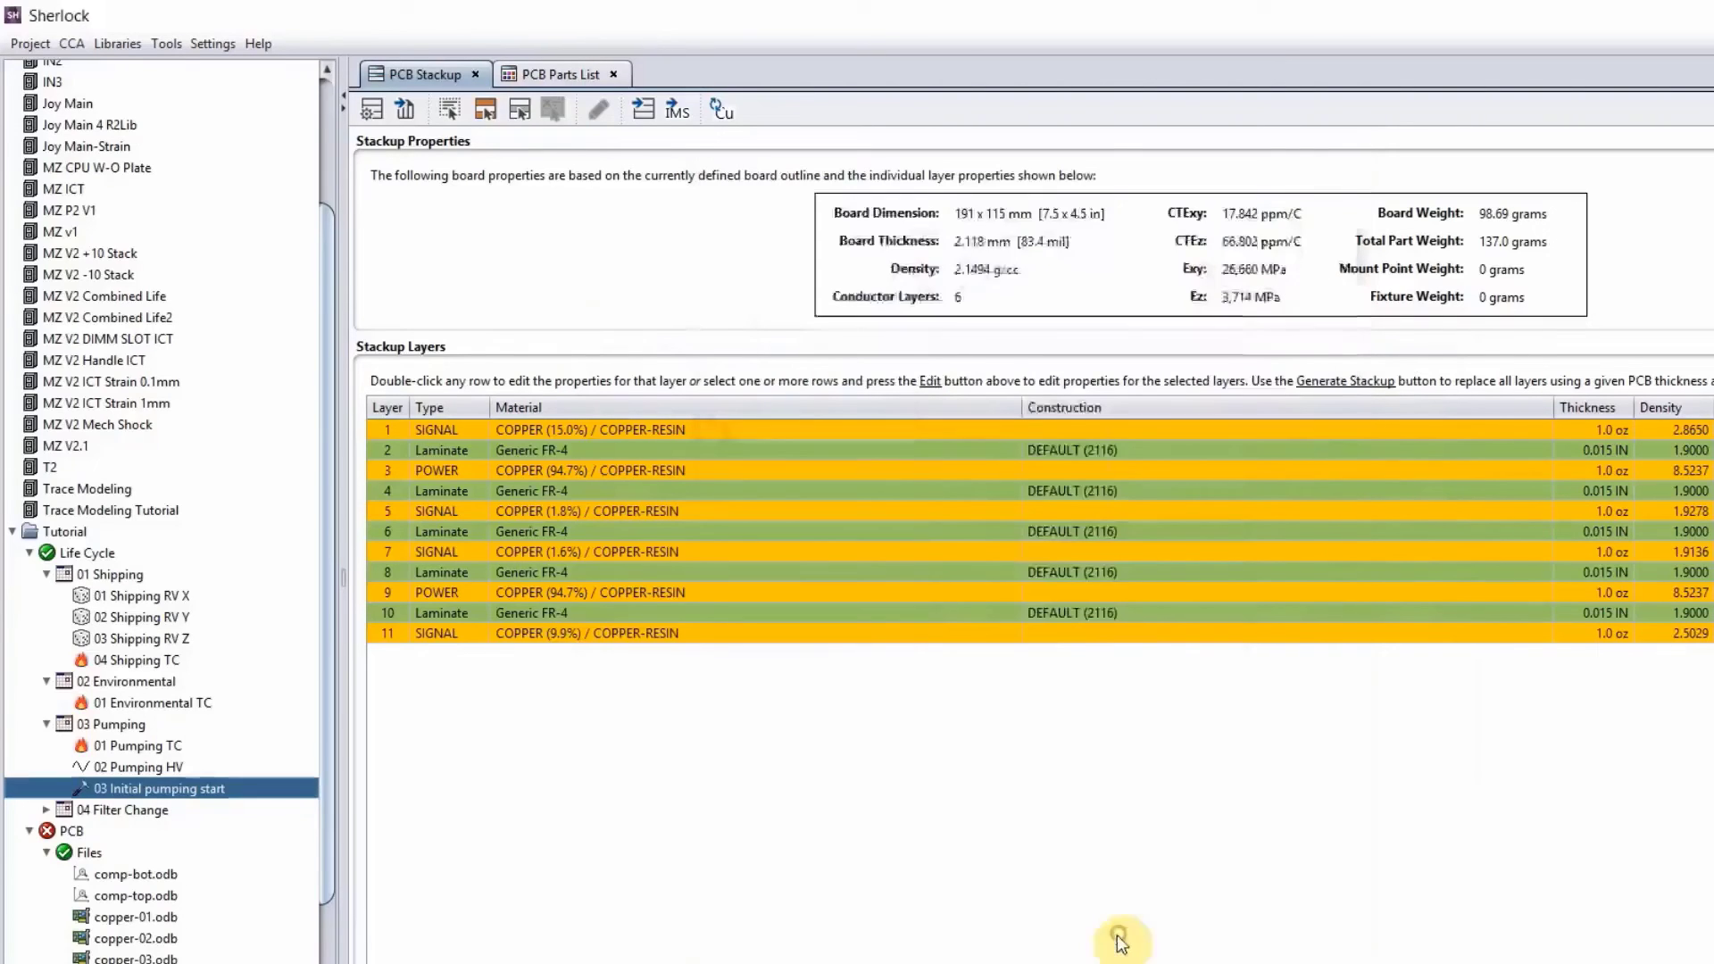
# Step: In Life Cycle properties, keep a 3 Prob. of Failure (%) metric and 4-year service life
pyautogui.rightClick(102, 554)
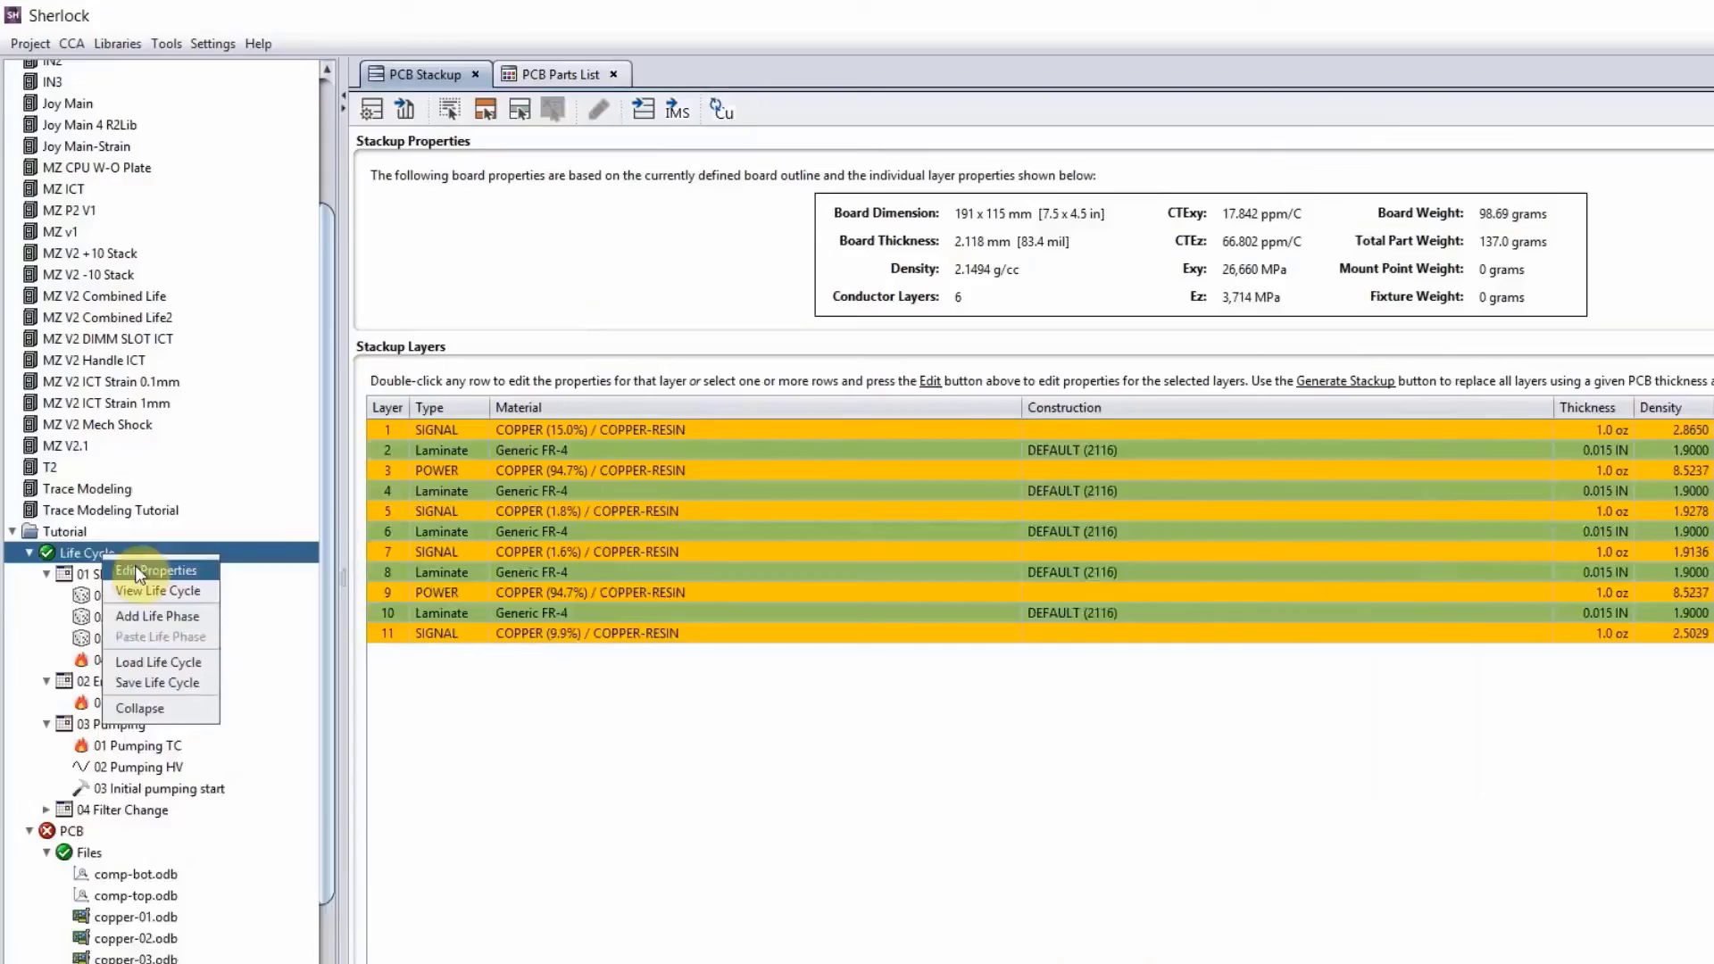
pyautogui.click(136, 565)
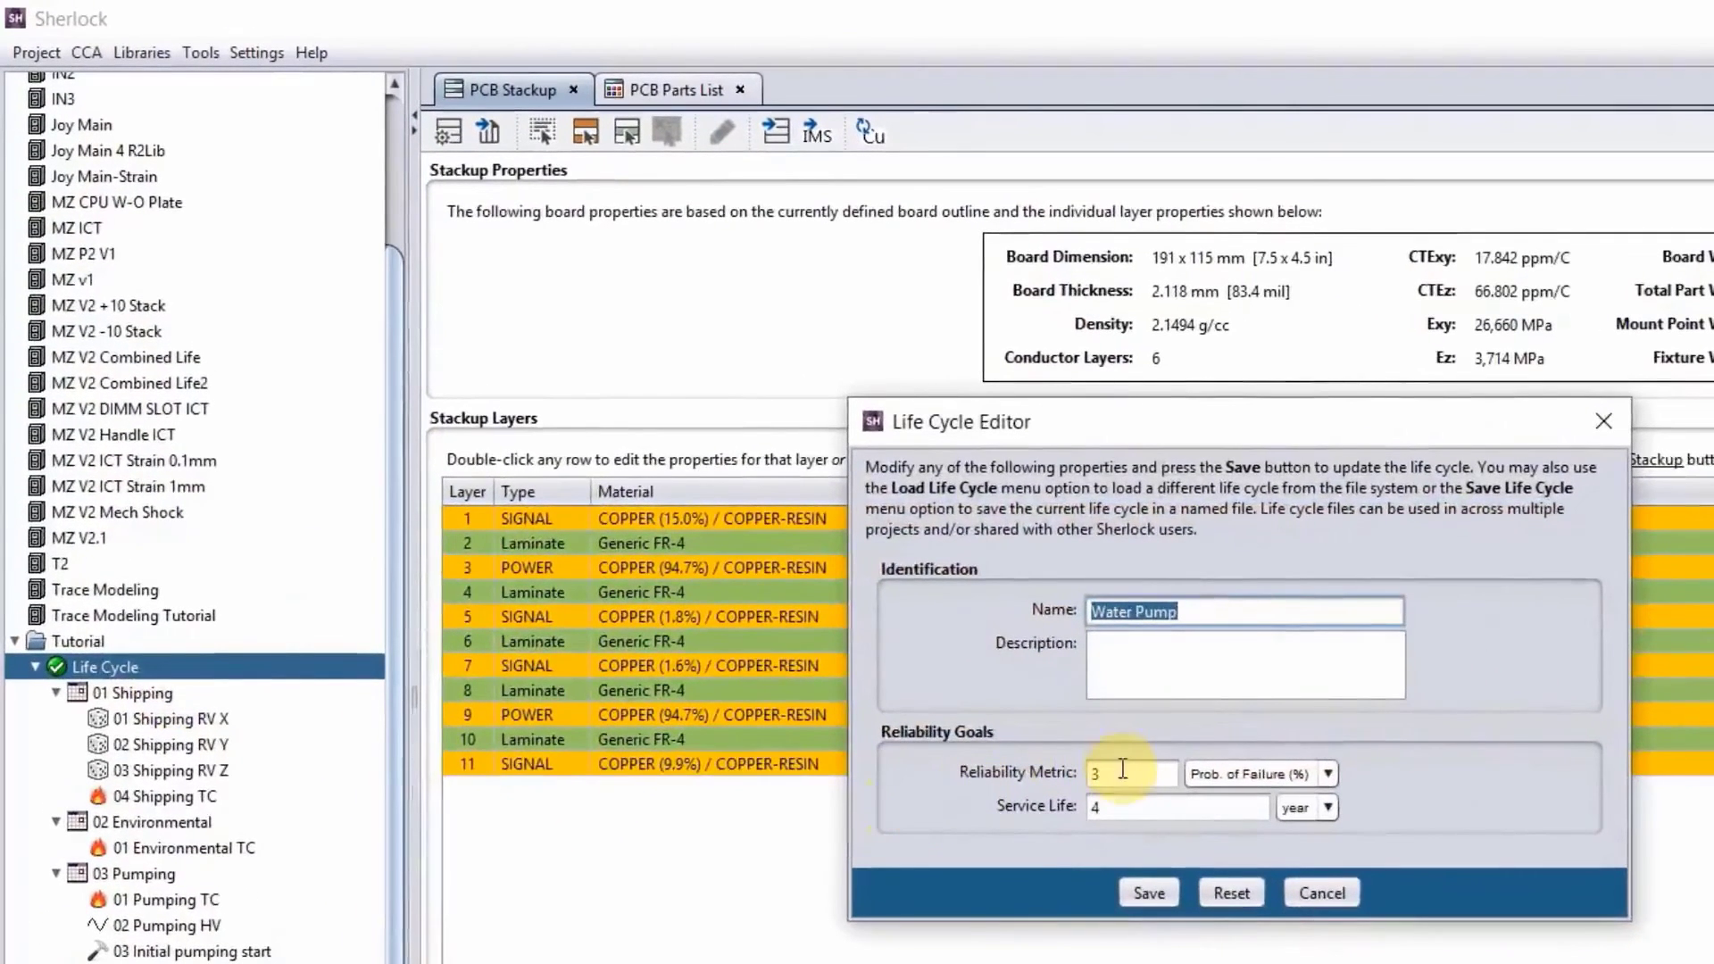
pyautogui.doubleClick(1134, 778)
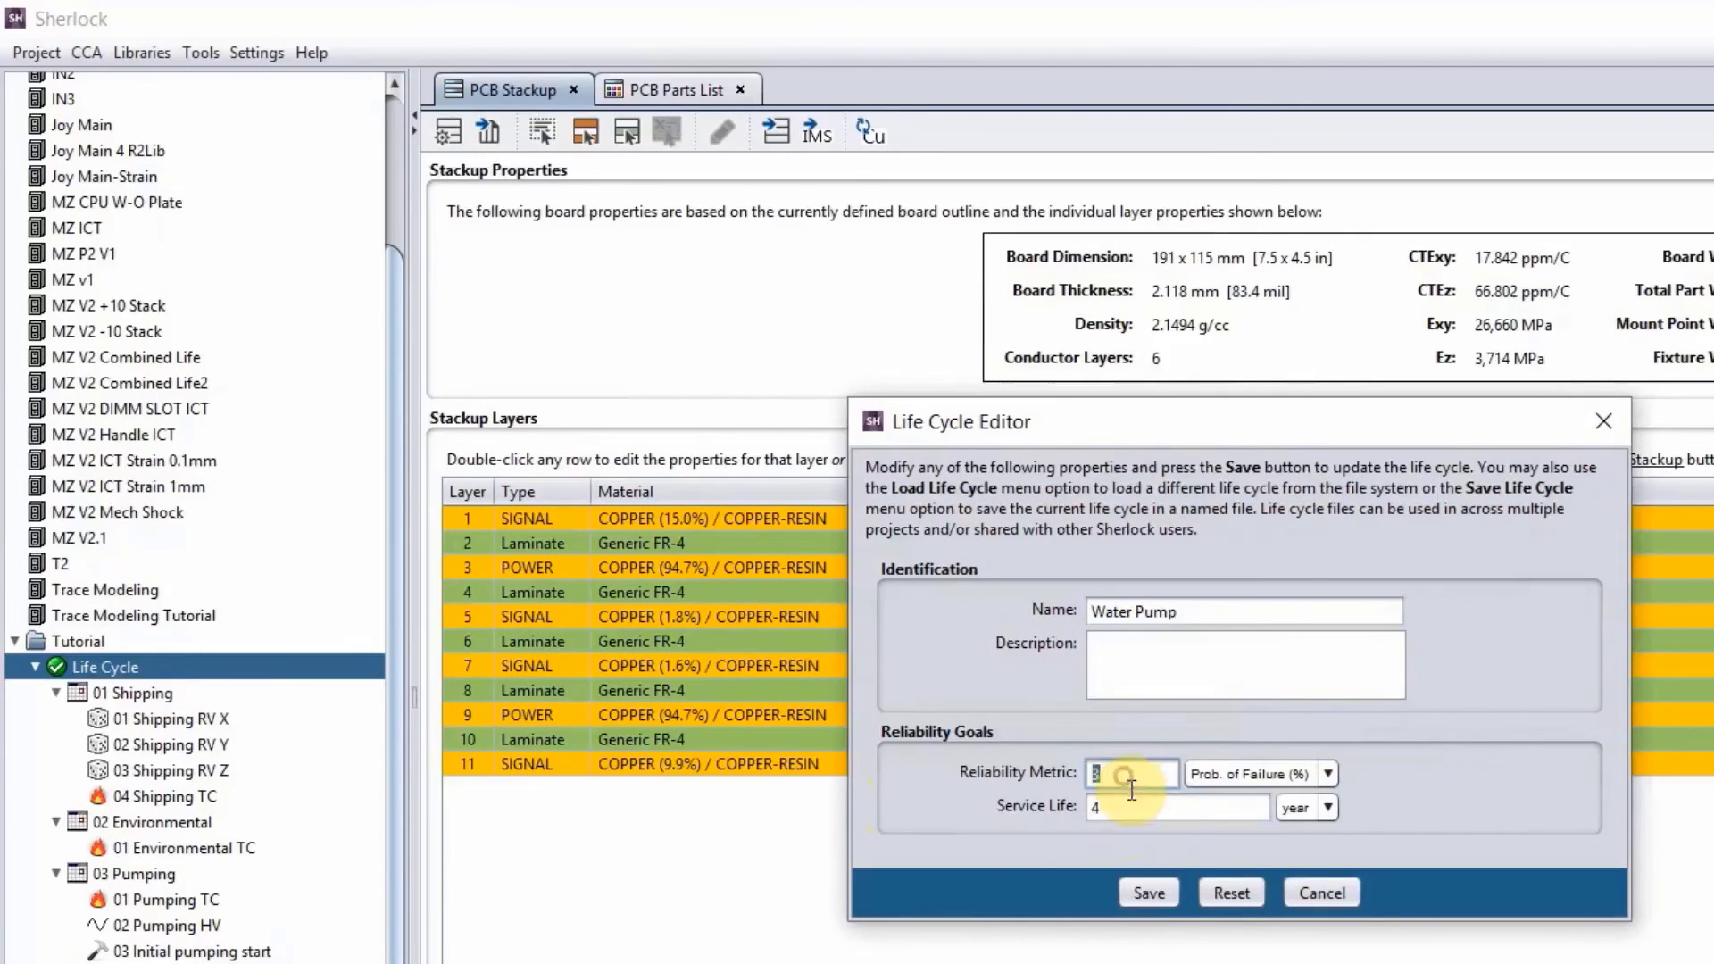
pyautogui.click(1330, 782)
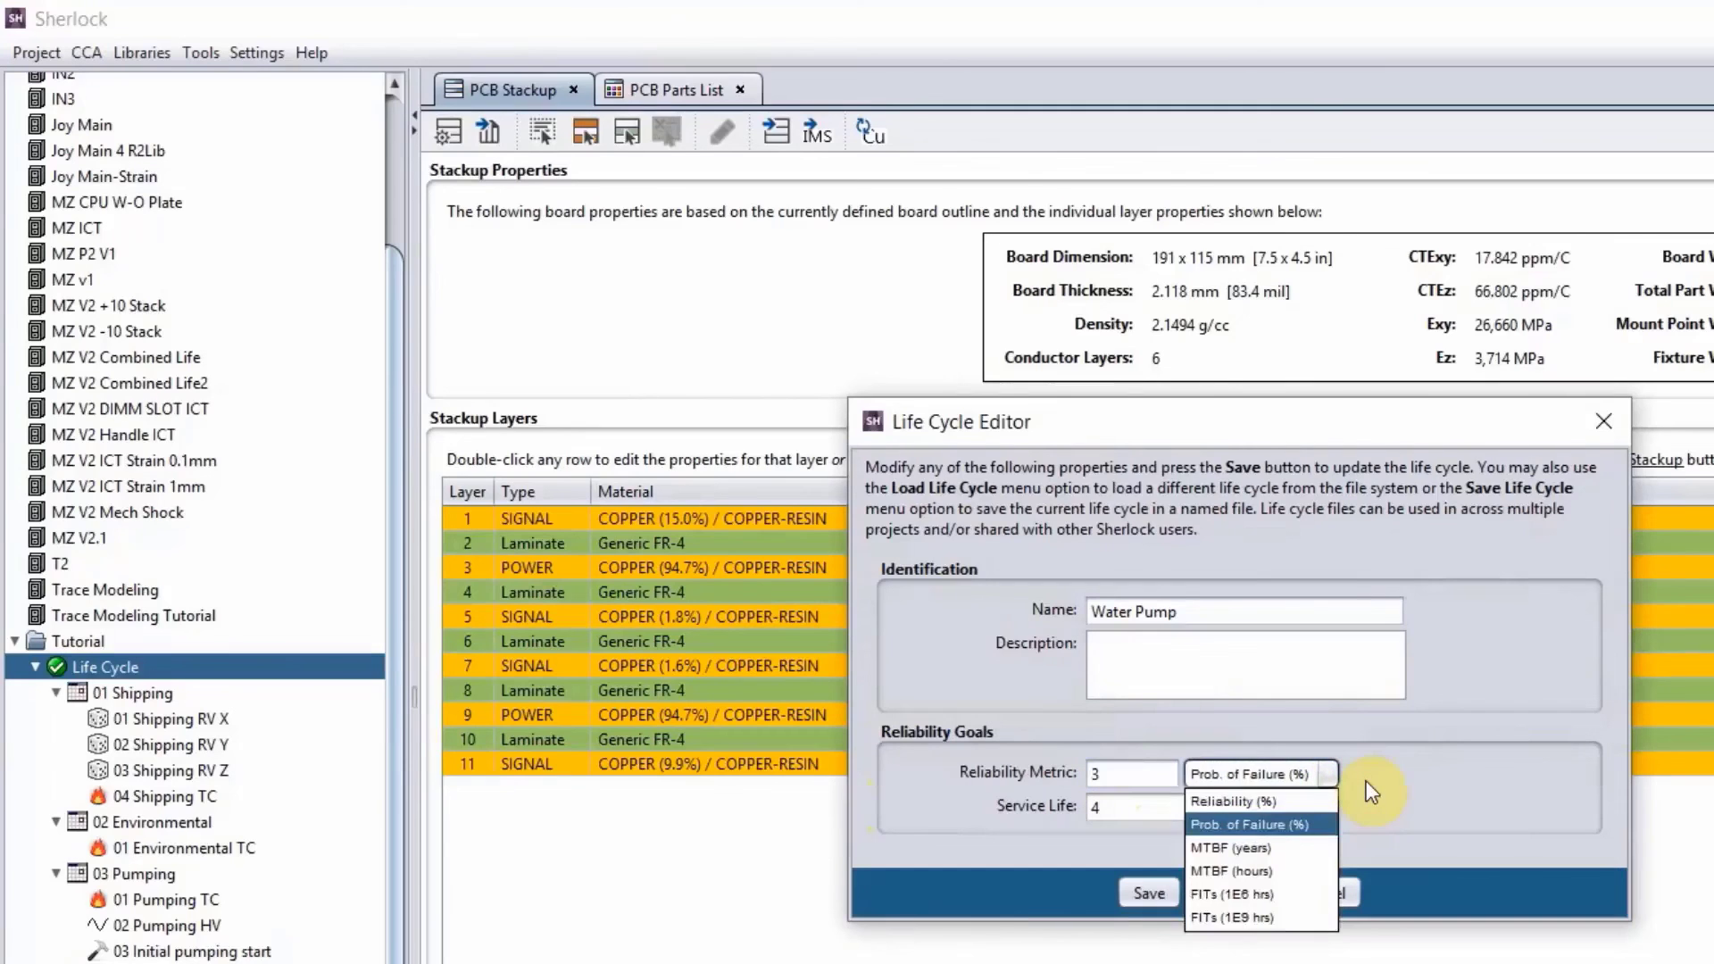
pyautogui.click(1364, 782)
pyautogui.click(1330, 805)
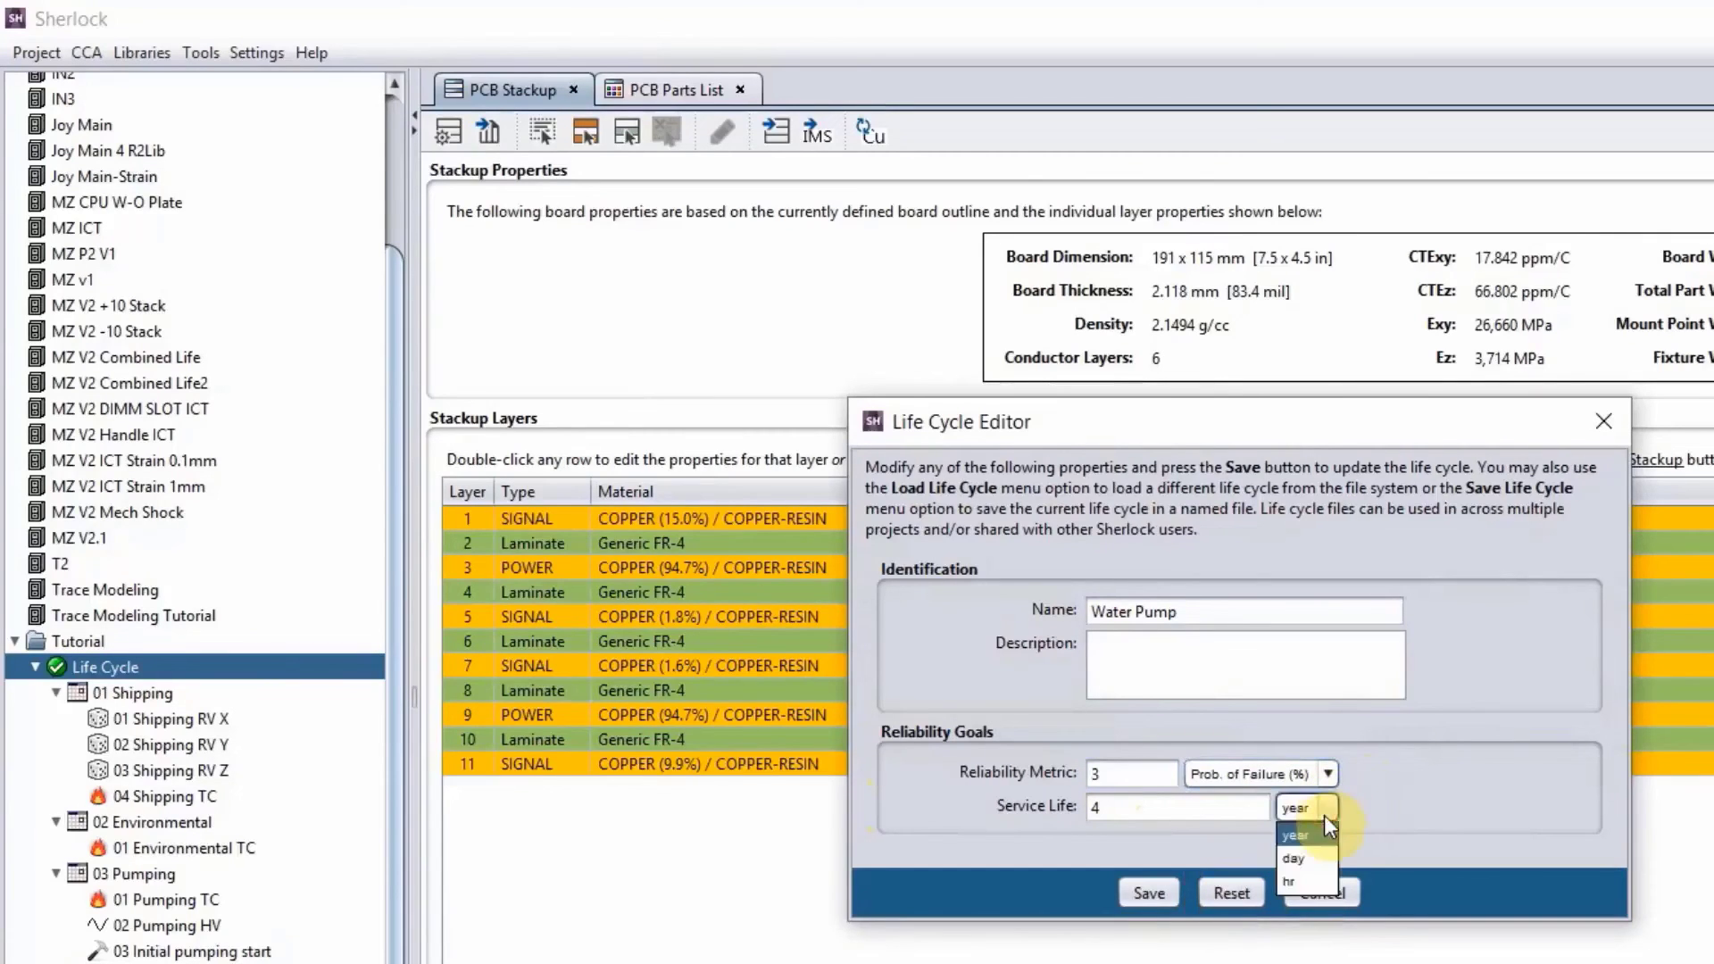
pyautogui.click(1324, 816)
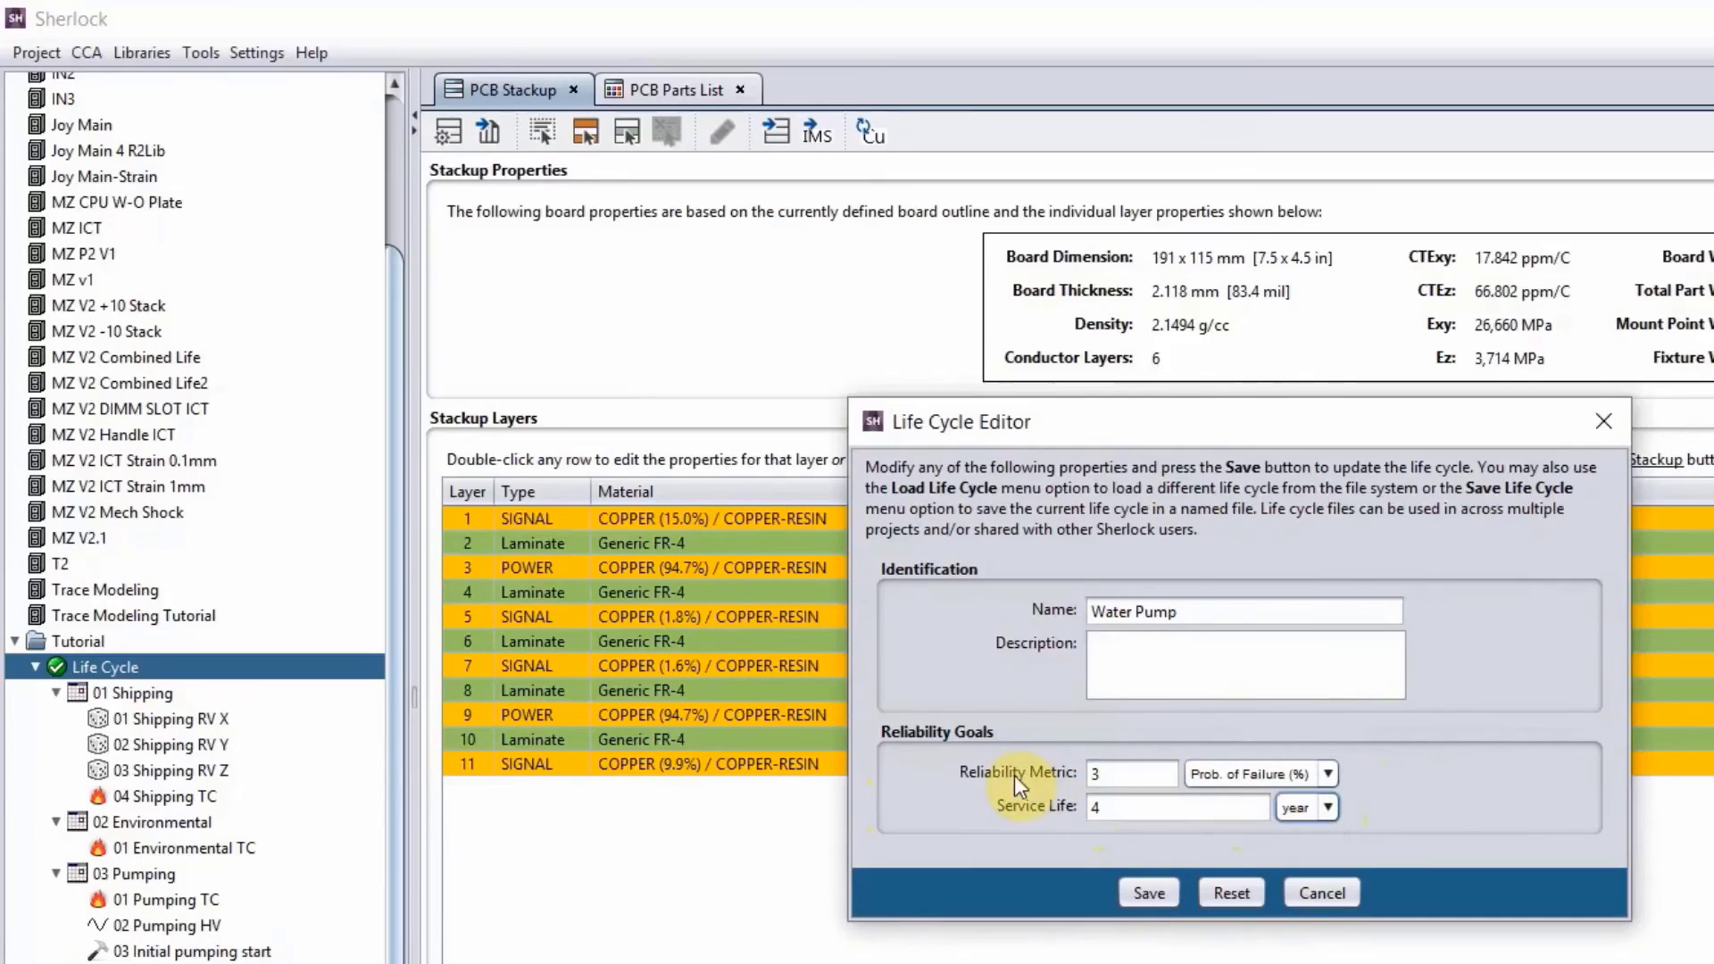
pyautogui.click(1290, 892)
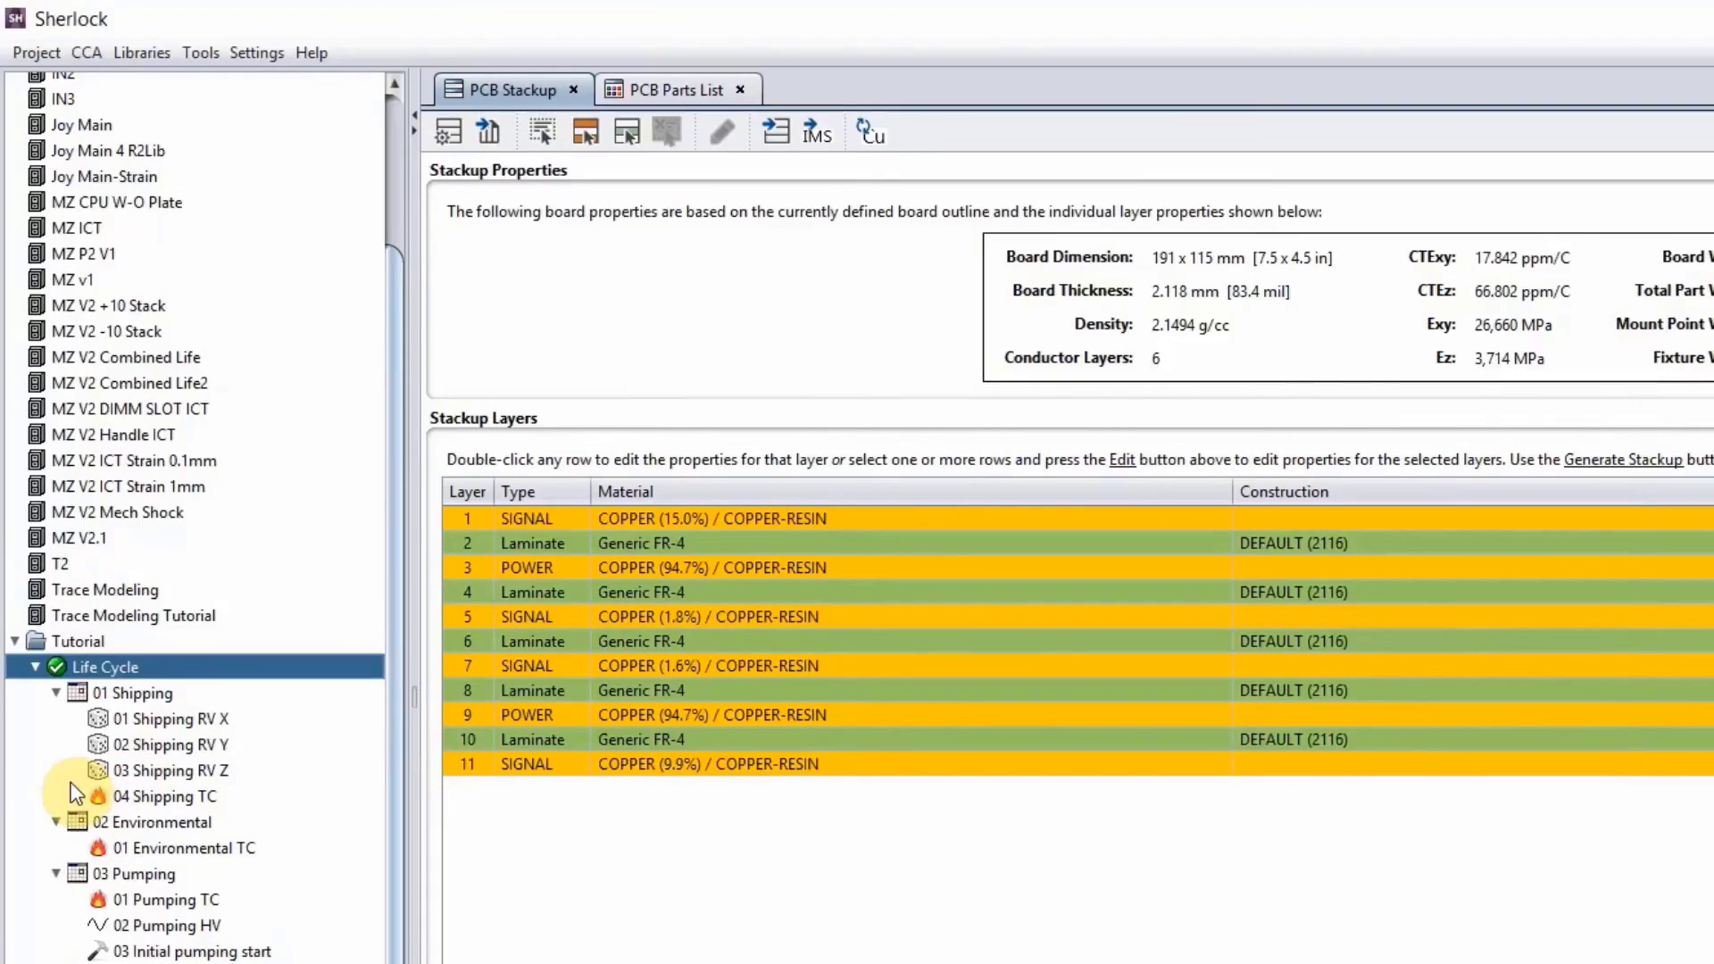
# Step: Scroll the project tree past the 04 Filter Change phase to the PCB and its .odb files
pyautogui.scroll(-4, 123, 739)
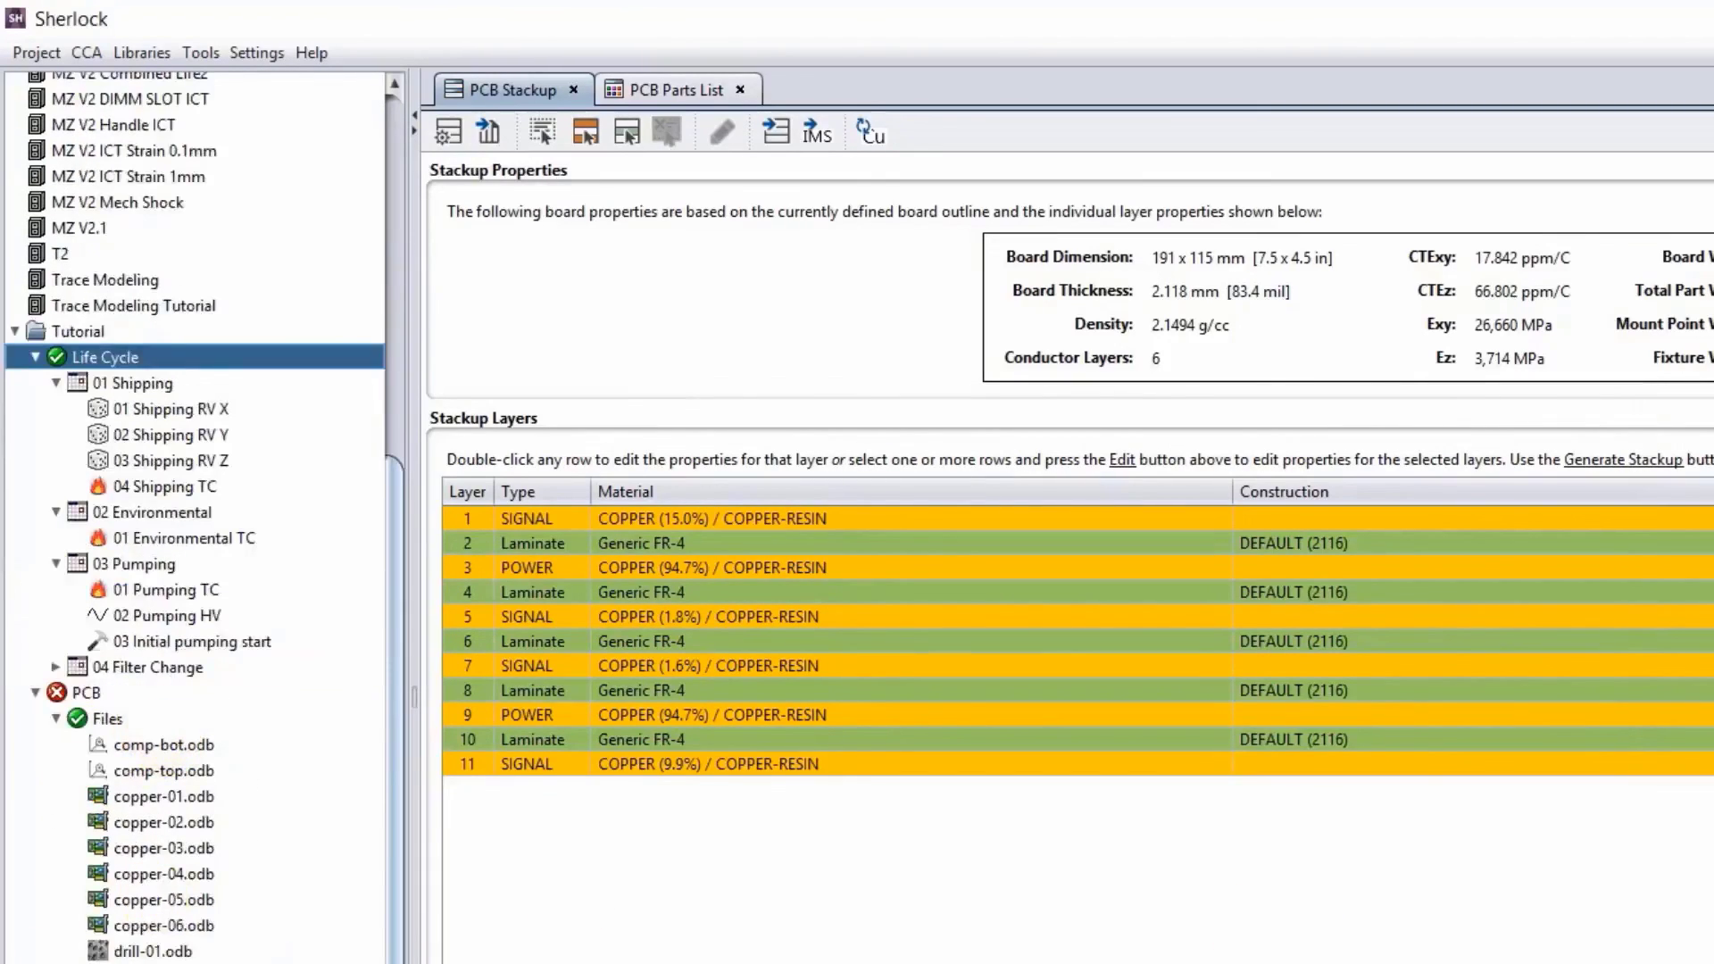